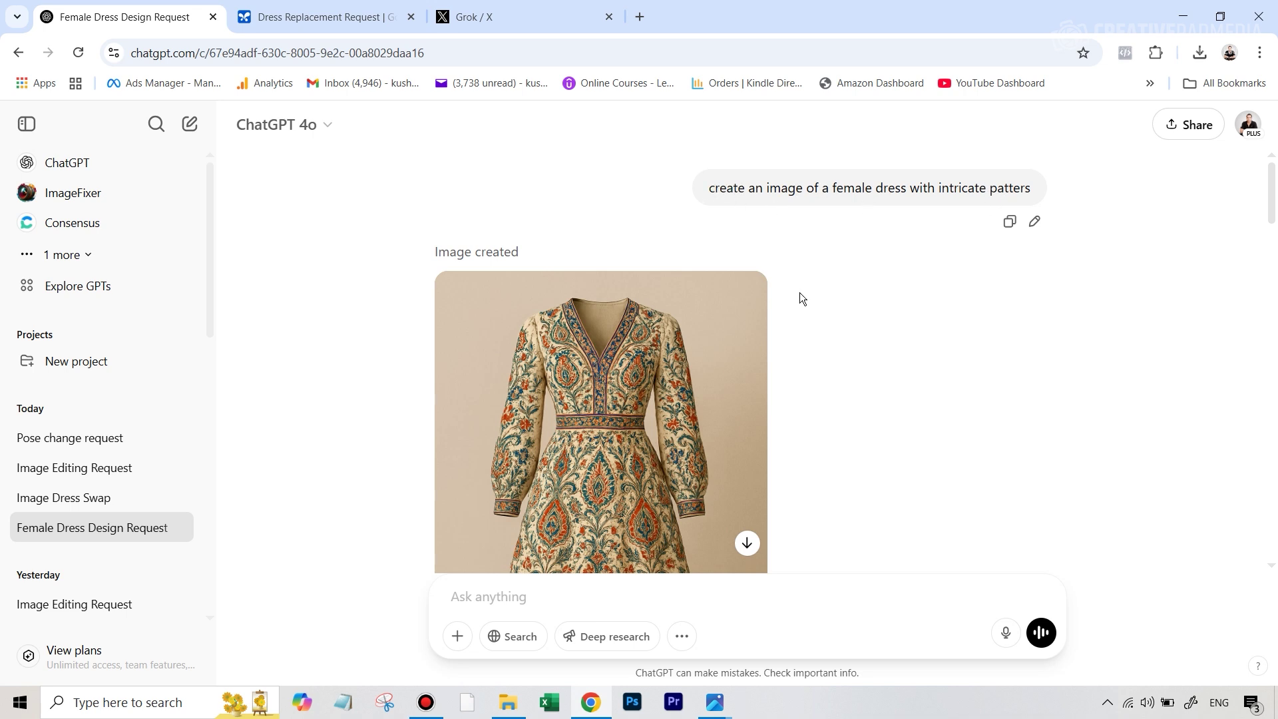
Scroll through the Image Dress Swap chat to see the model wearing the paisley dress.
scroll(736, 288, down, 3)
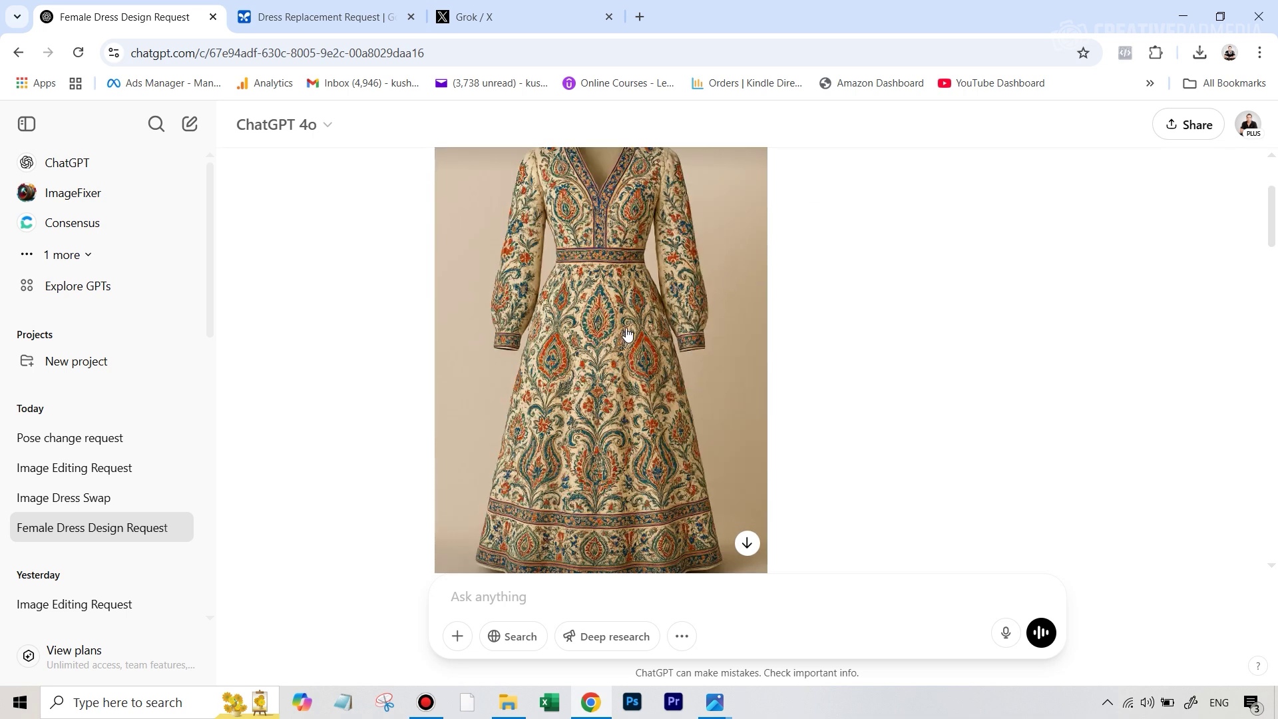
scroll(626, 336, up, 1)
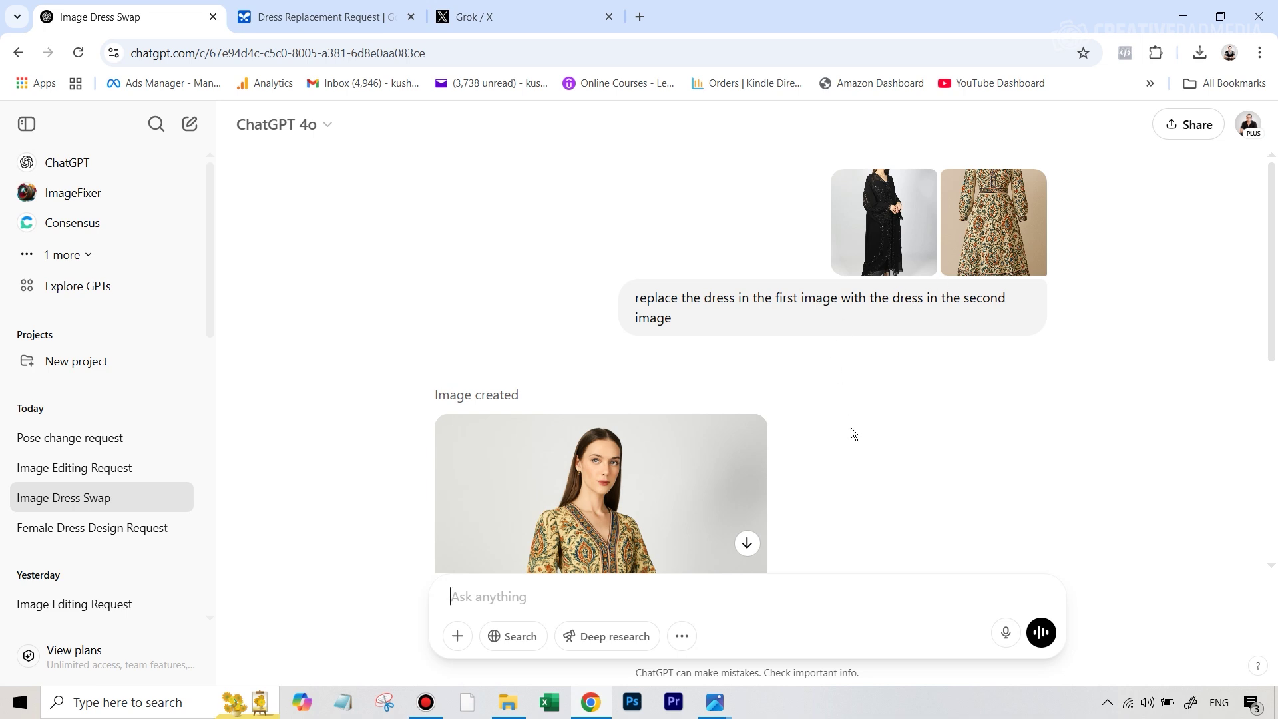
scroll(862, 375, down, 5)
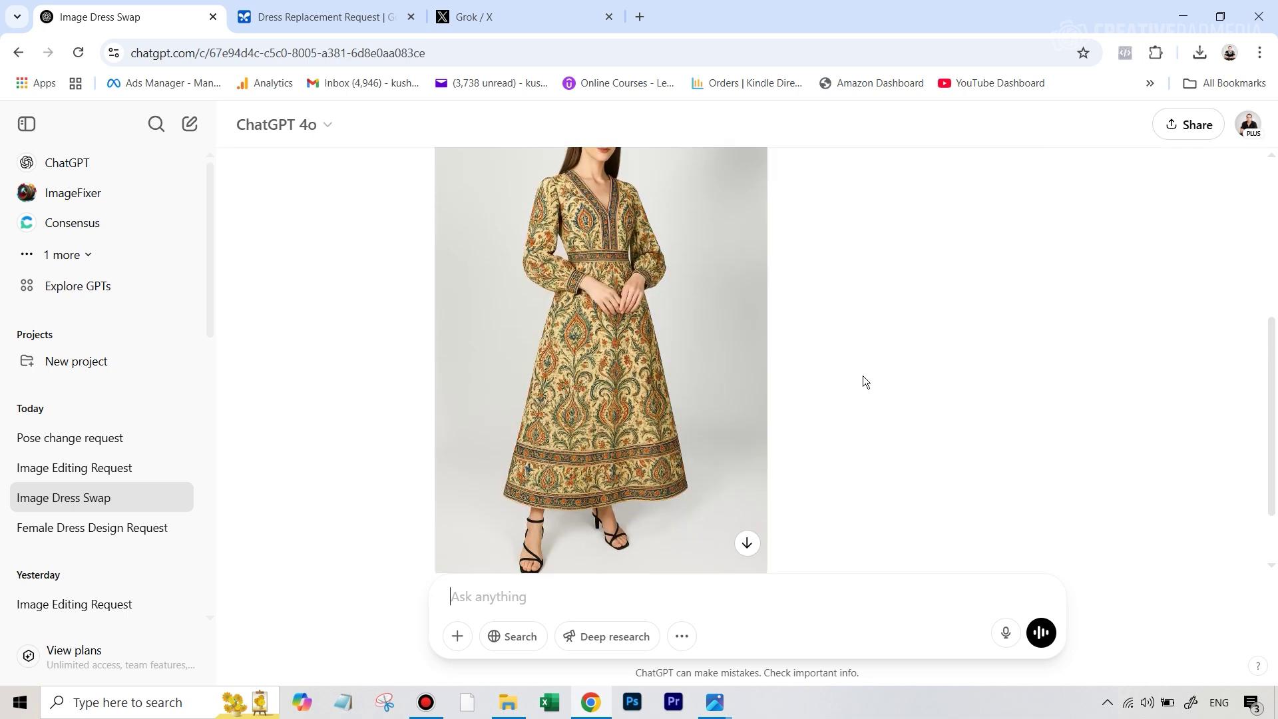
scroll(863, 375, up, 2)
scroll(863, 375, down, 2)
mouse_move(549, 218)
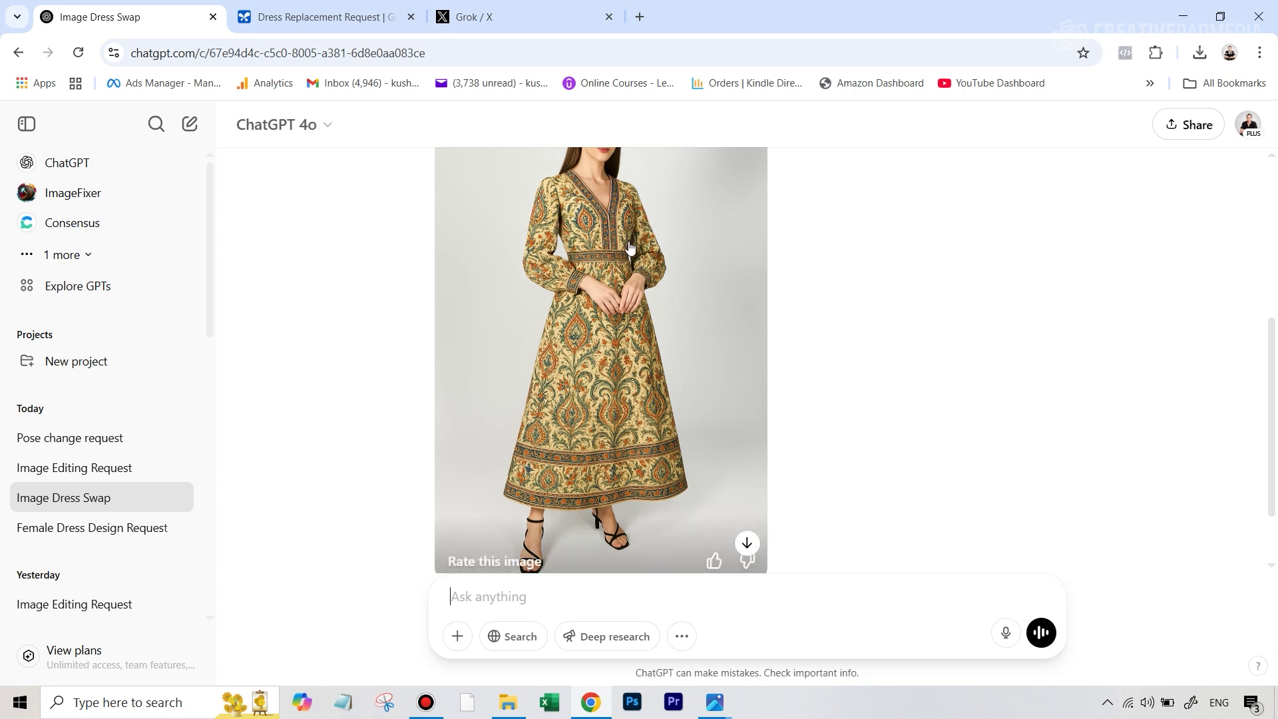
scroll(624, 399, up, 2)
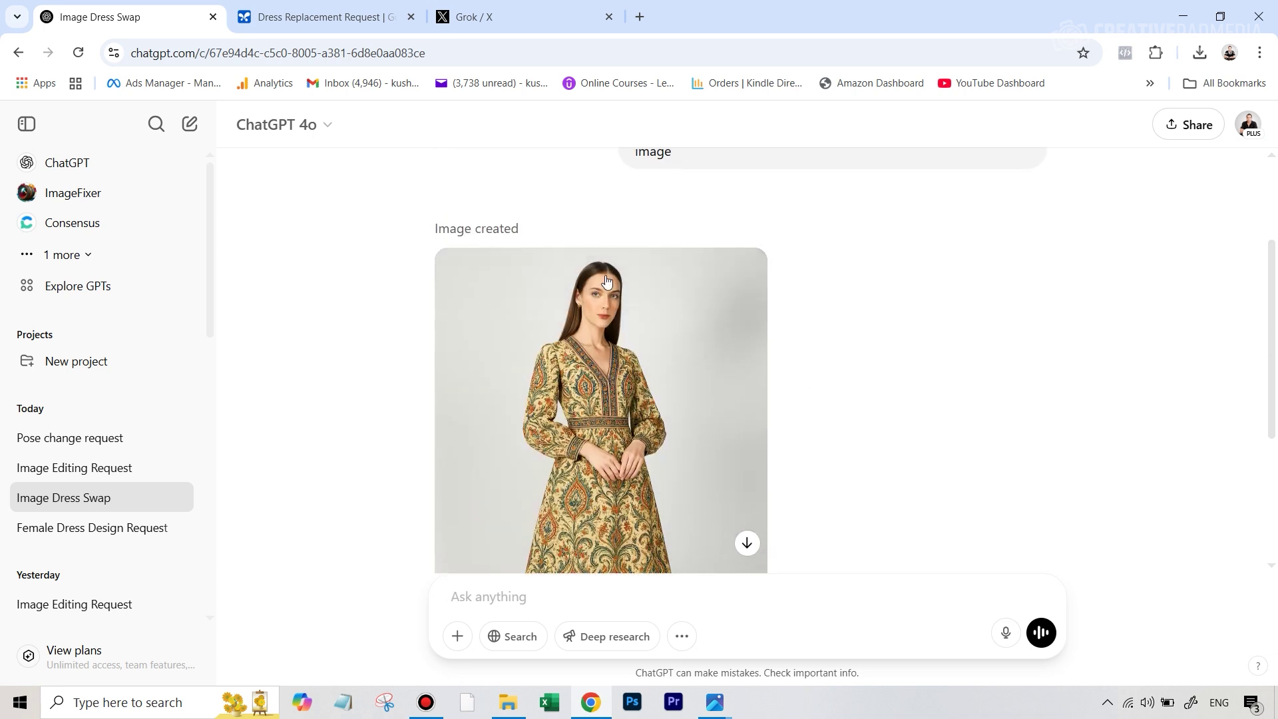
scroll(624, 333, down, 3)
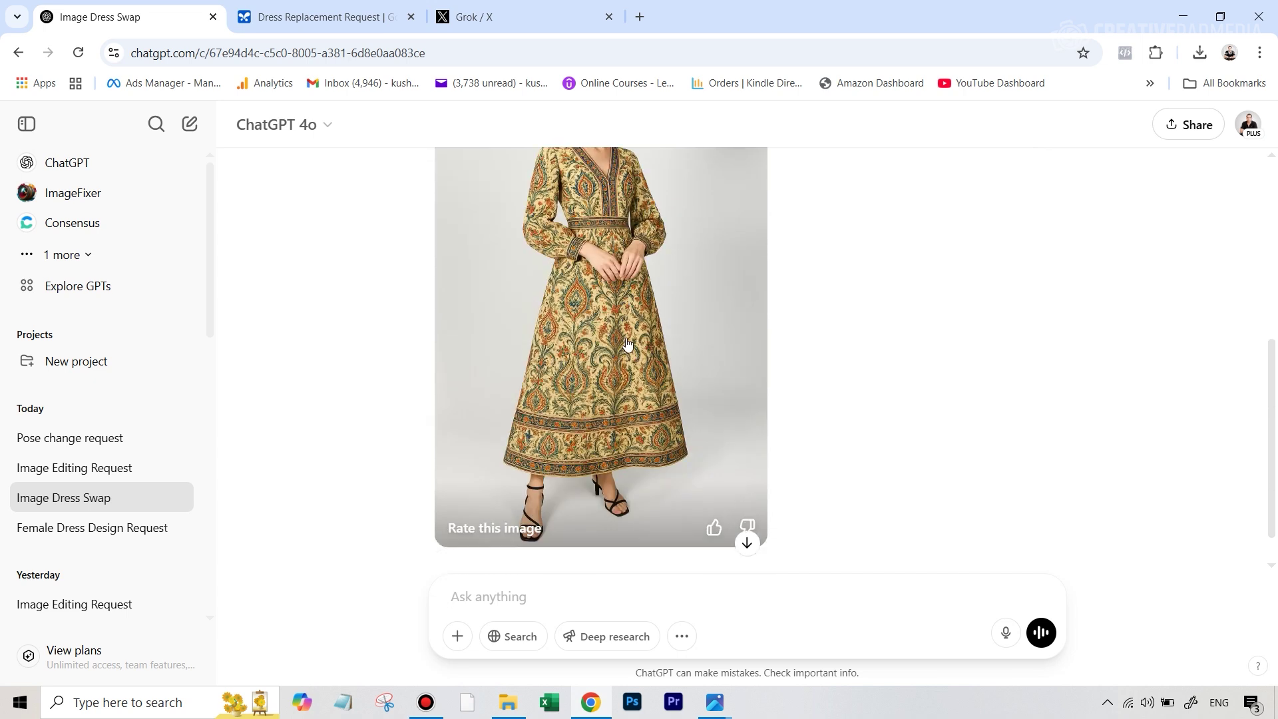
scroll(603, 353, up, 1)
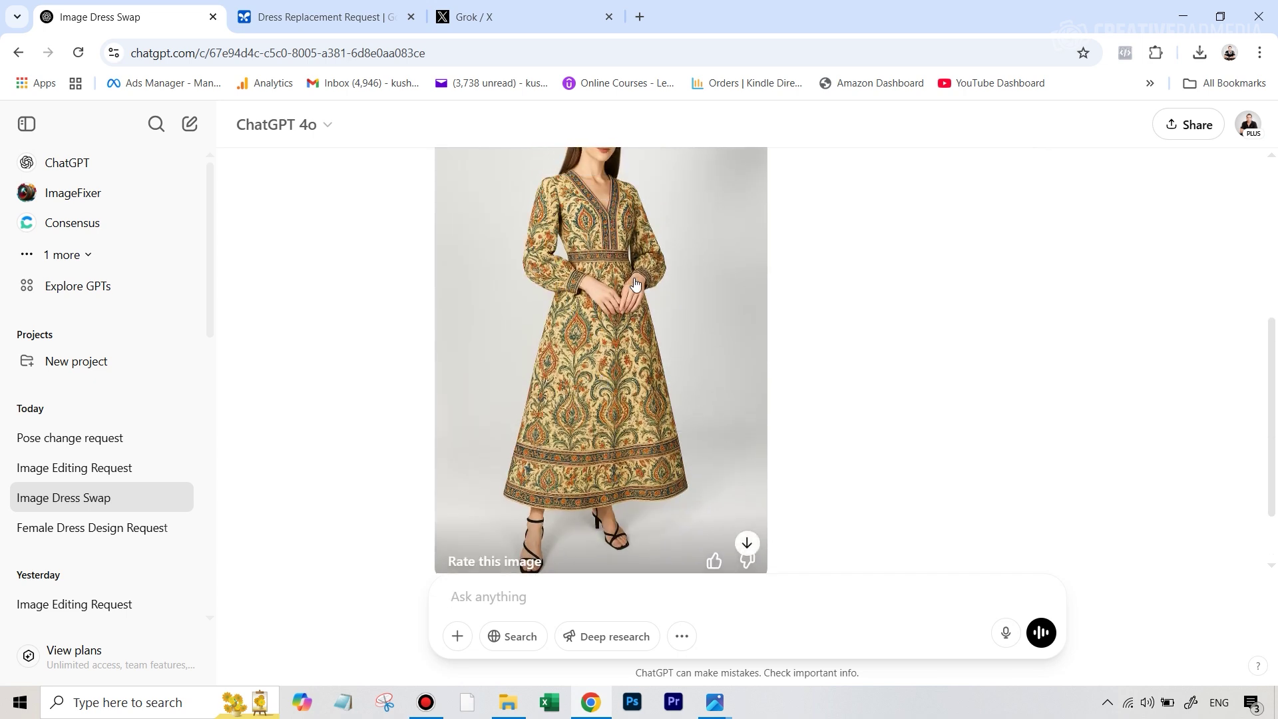
scroll(629, 319, up, 4)
scroll(623, 373, down, 3)
scroll(621, 398, up, 2)
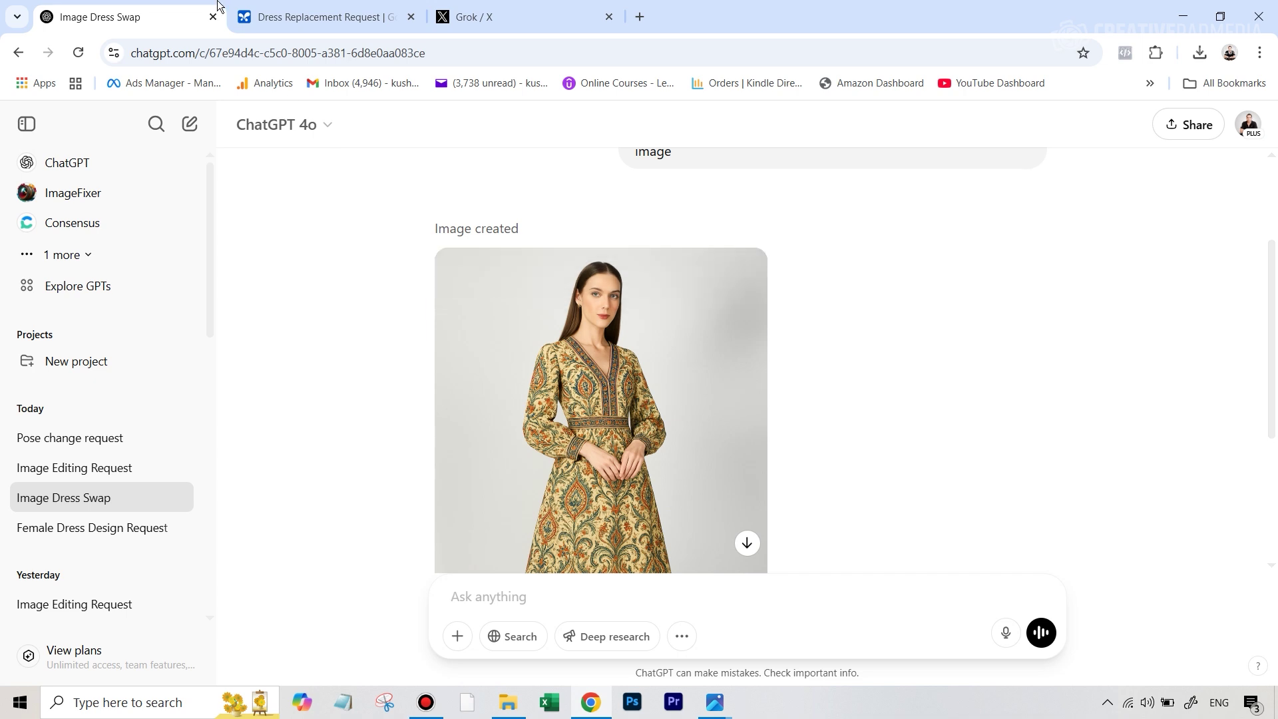
Bring up the Dress Replacement Request chat in AI Studio and scroll to Gemini's result.
click(278, 20)
scroll(765, 269, up, 5)
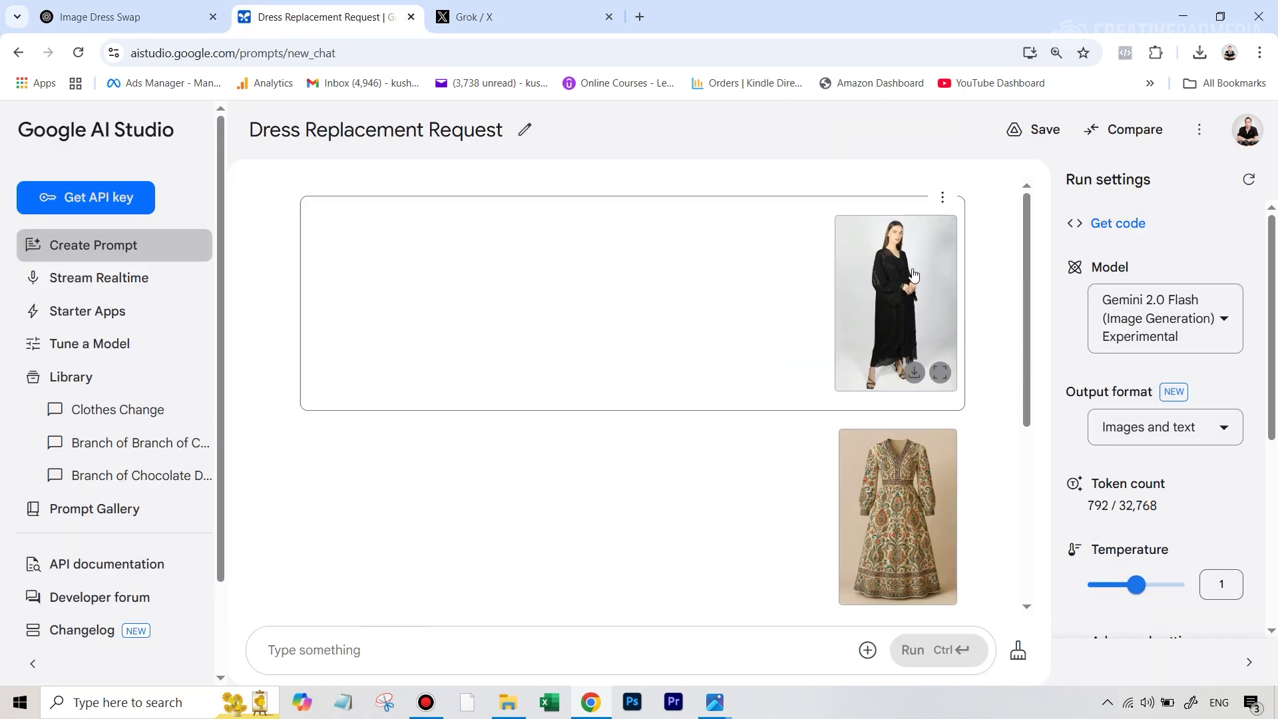
scroll(881, 397, down, 1)
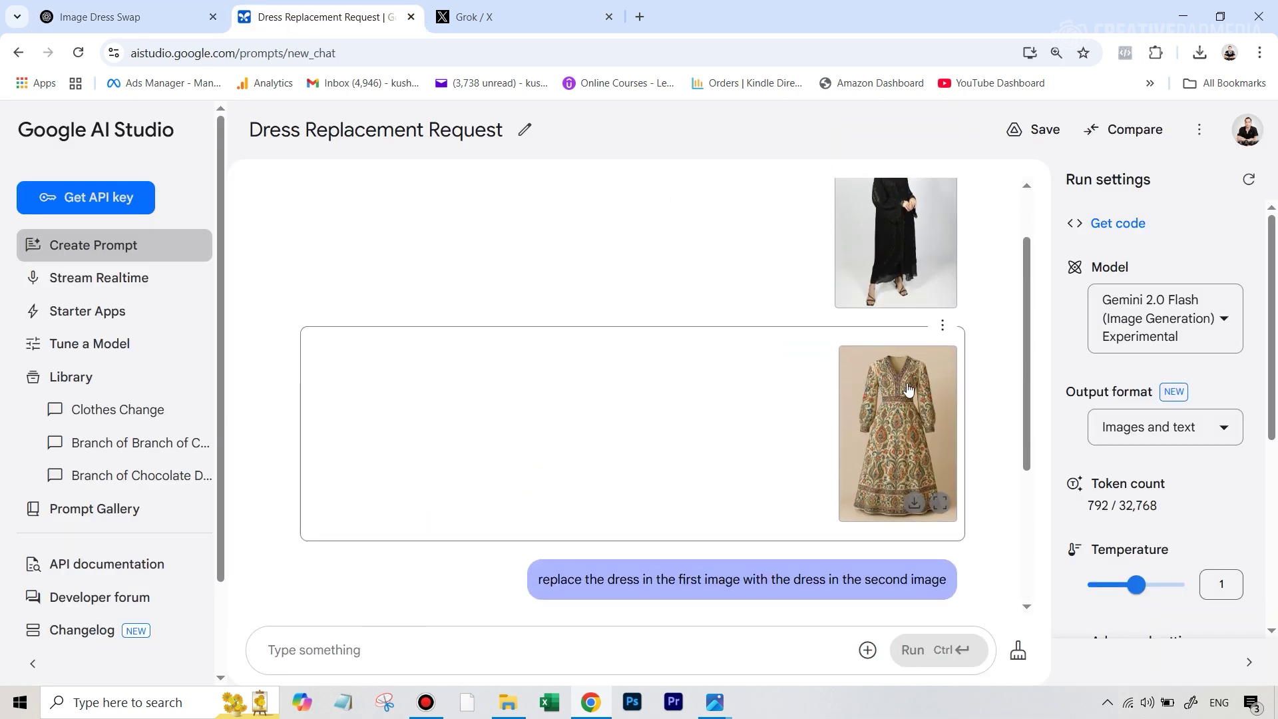
scroll(822, 405, down, 2)
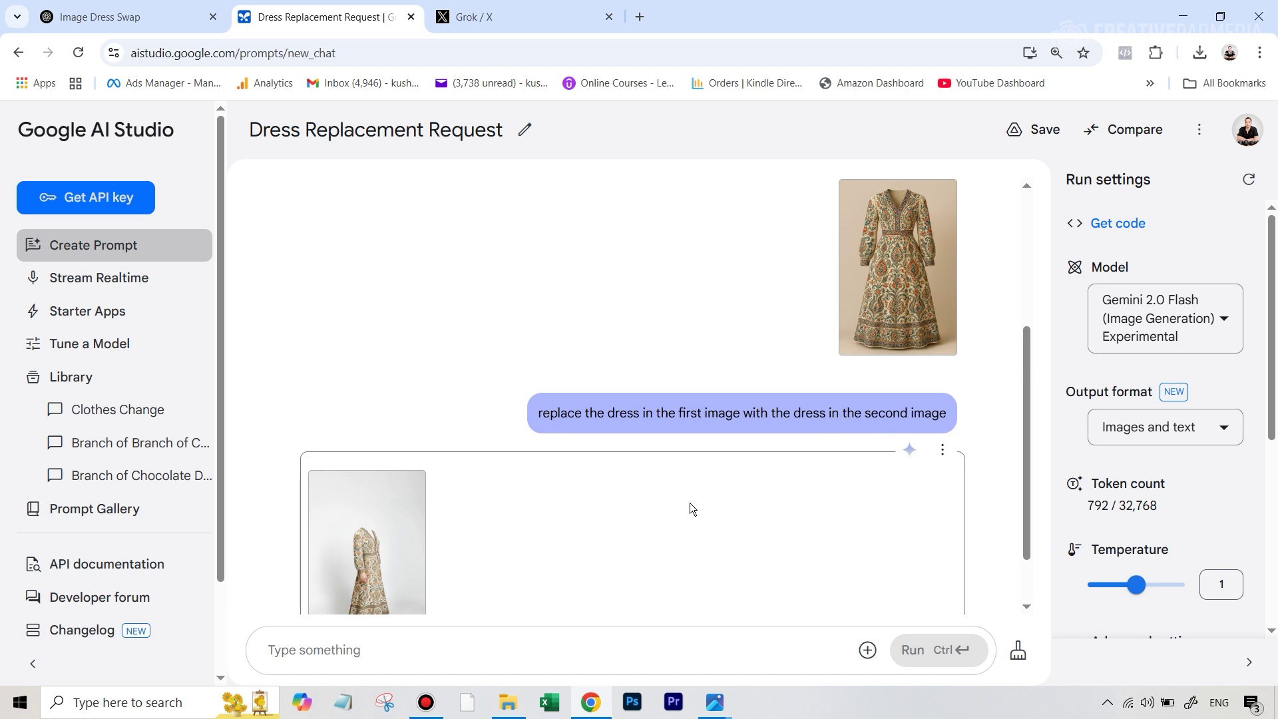
scroll(474, 477, down, 1)
Inspect Gemini 2.0 Flash's patterned-dress image at full size, then close the viewer.
click(402, 469)
scroll(765, 445, down, 5)
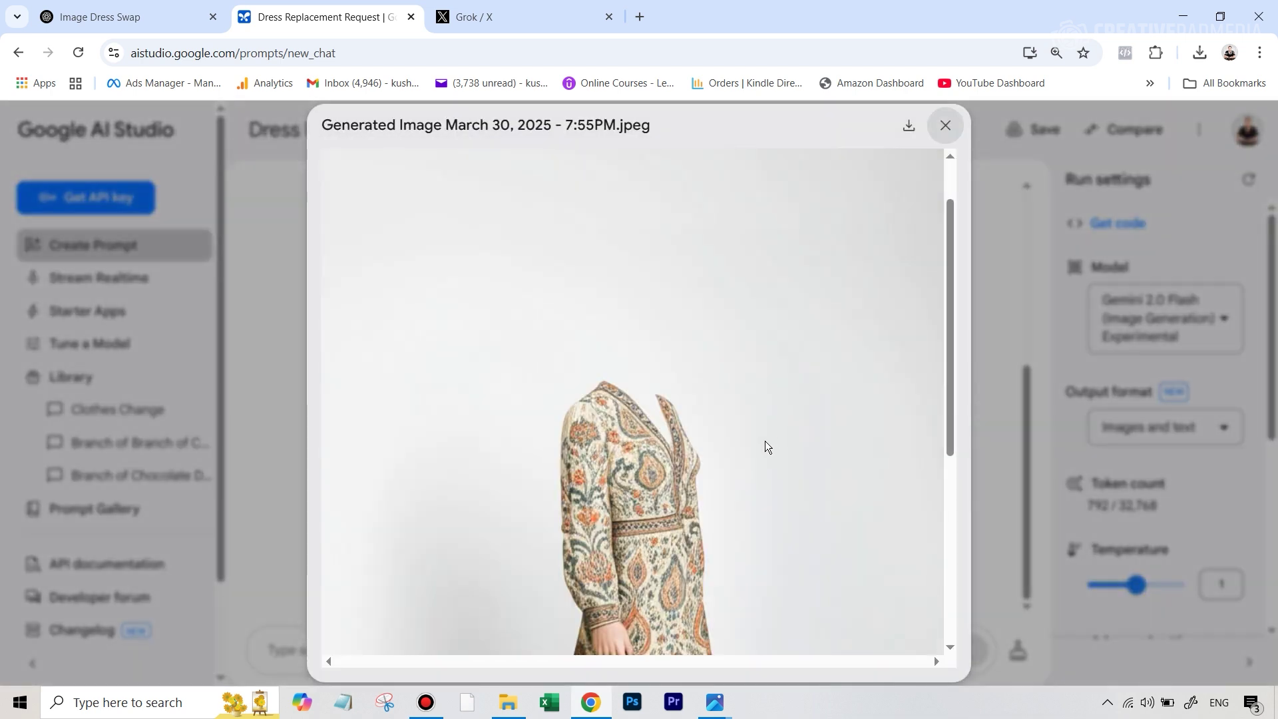
scroll(769, 436, up, 3)
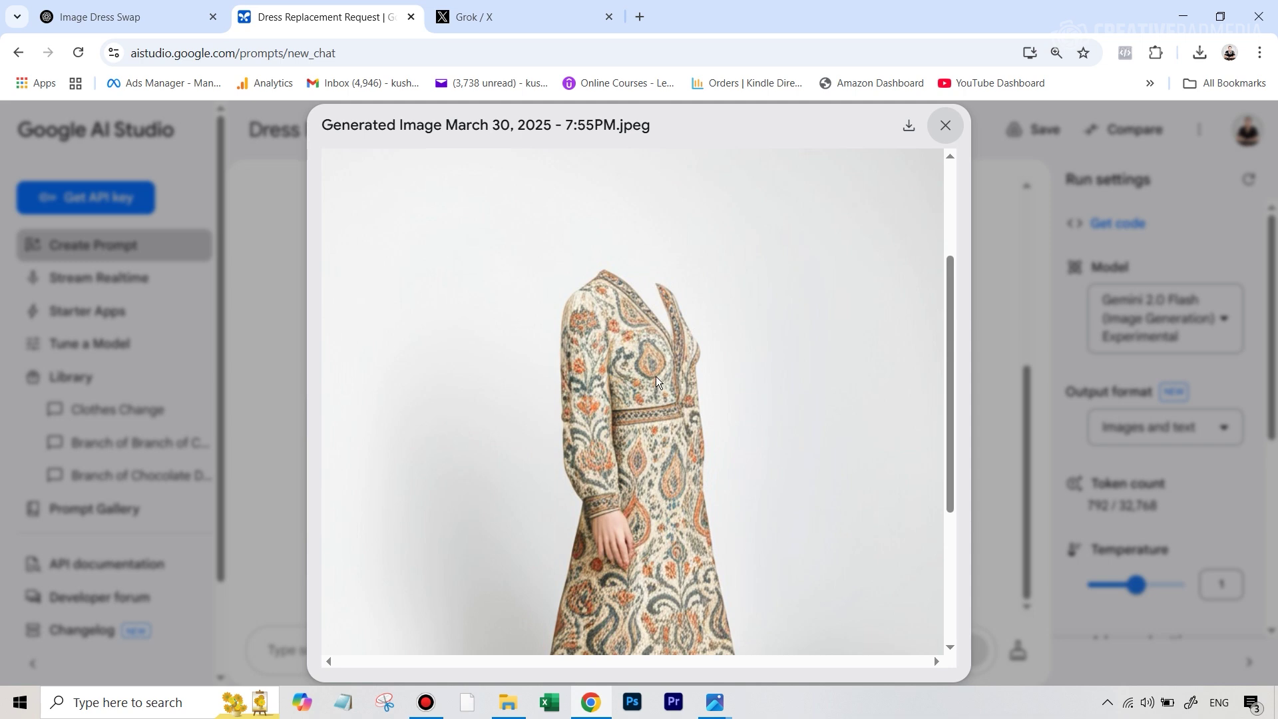
scroll(629, 317, down, 3)
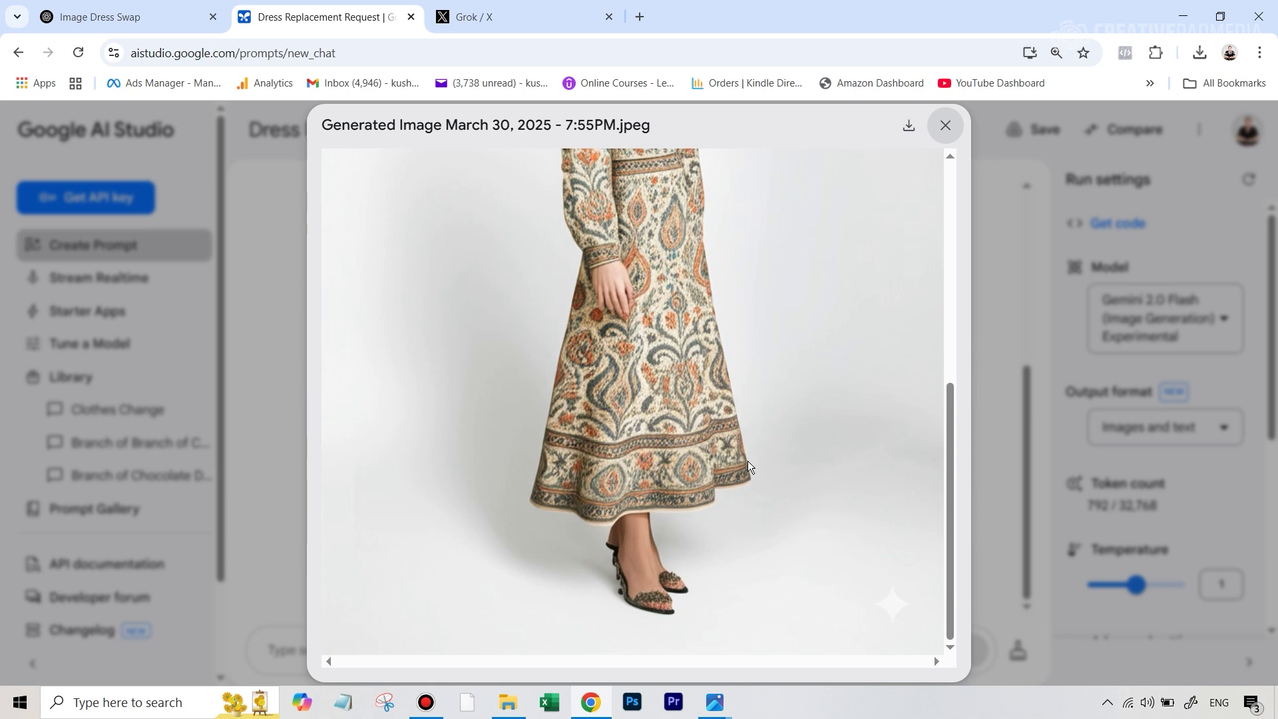
scroll(750, 466, up, 3)
scroll(774, 466, down, 3)
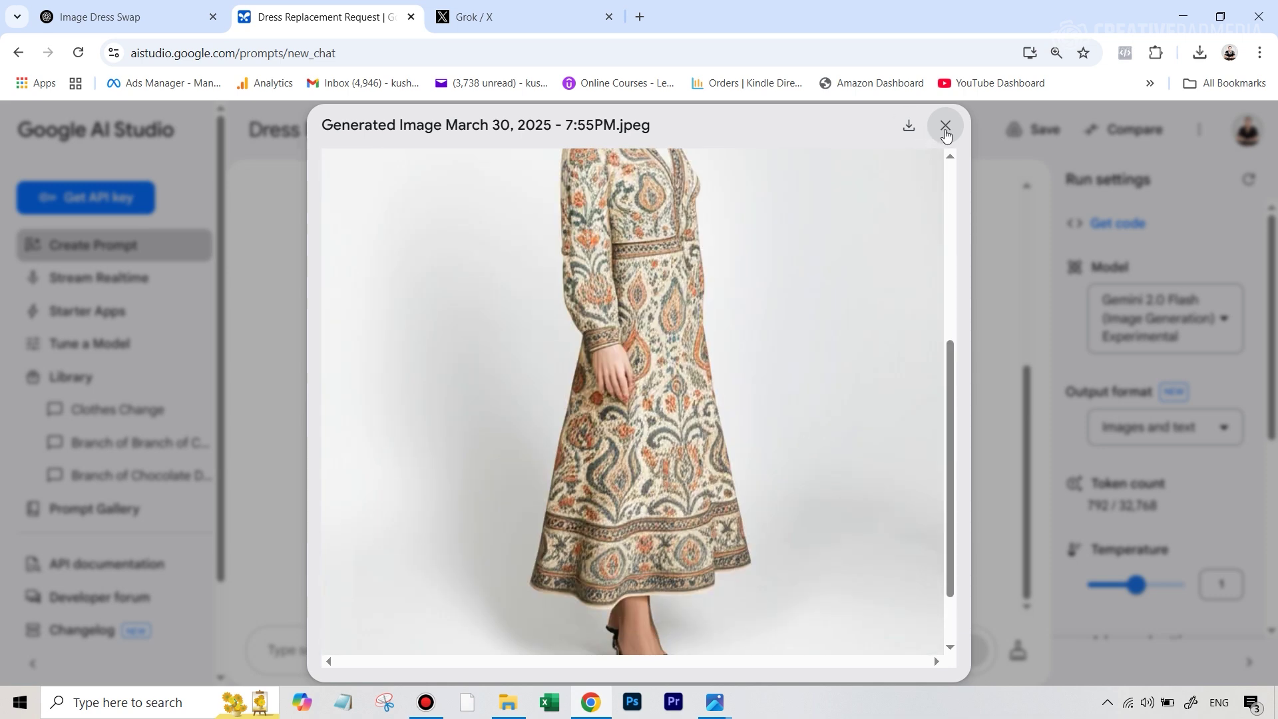
click(945, 125)
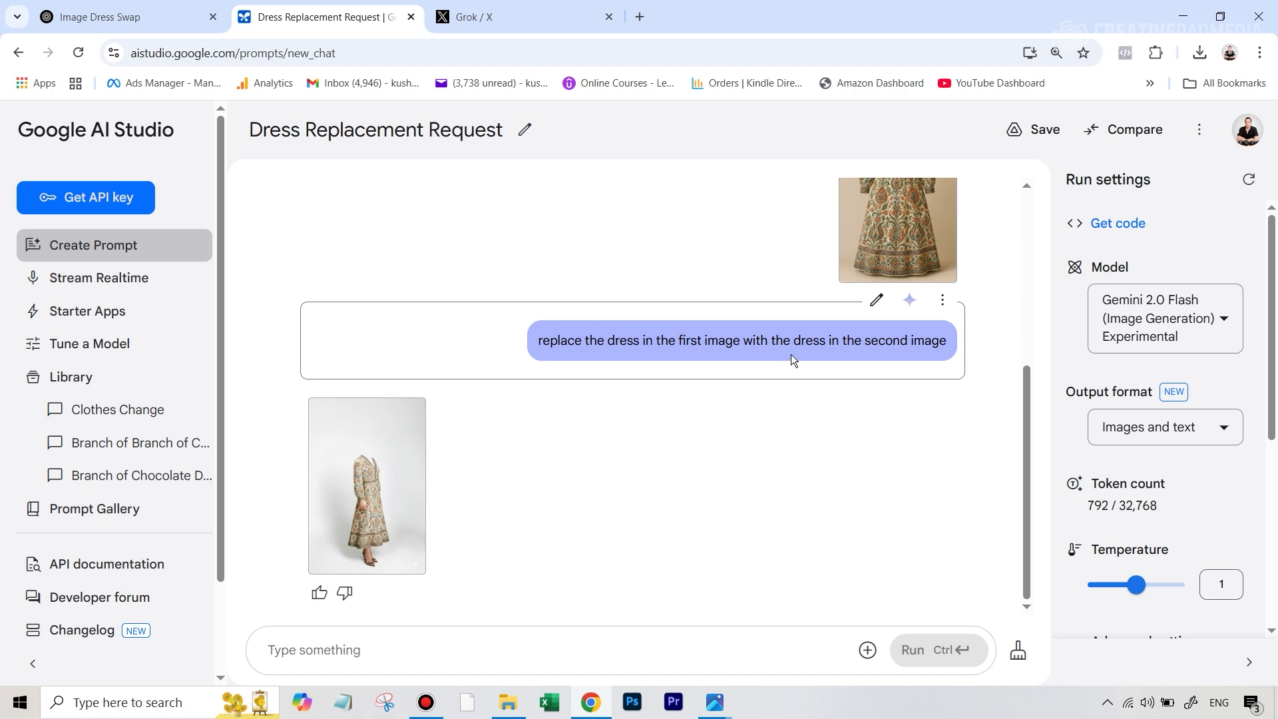
mouse_move(385, 457)
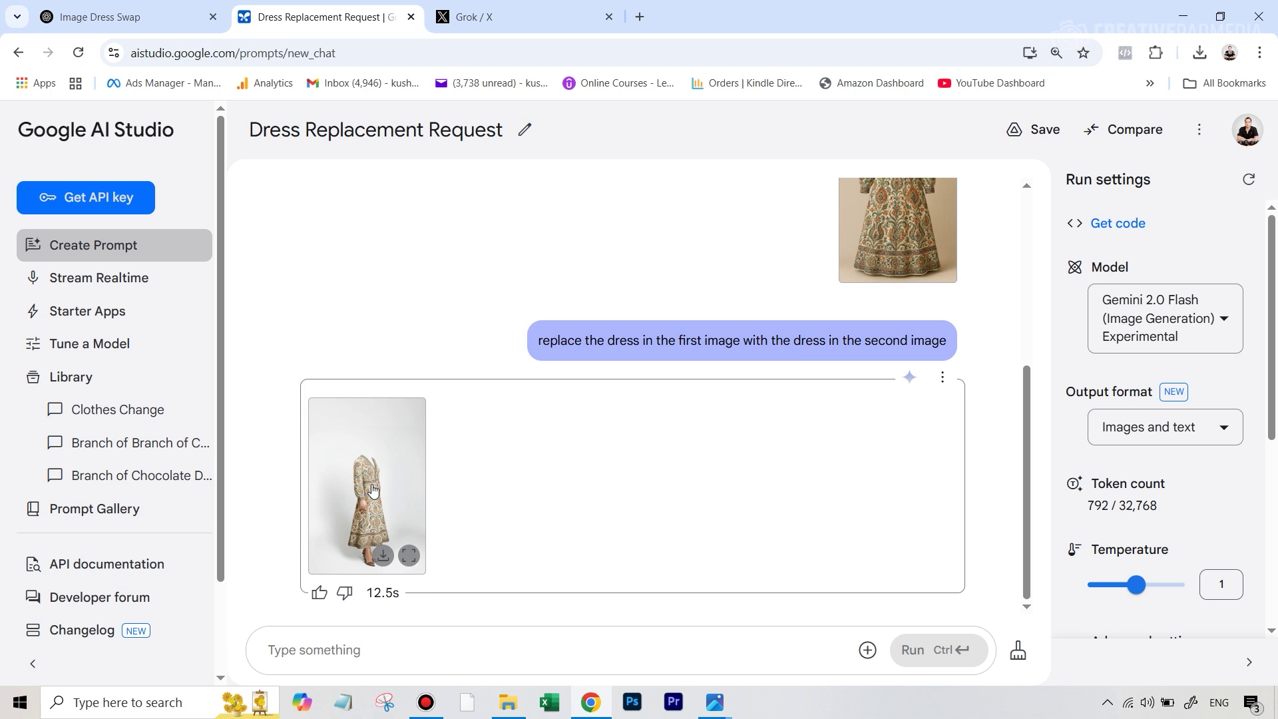
Scroll Grok's dress-swap conversation past 'yes do that' to the cream paisley floral dress image.
click(527, 16)
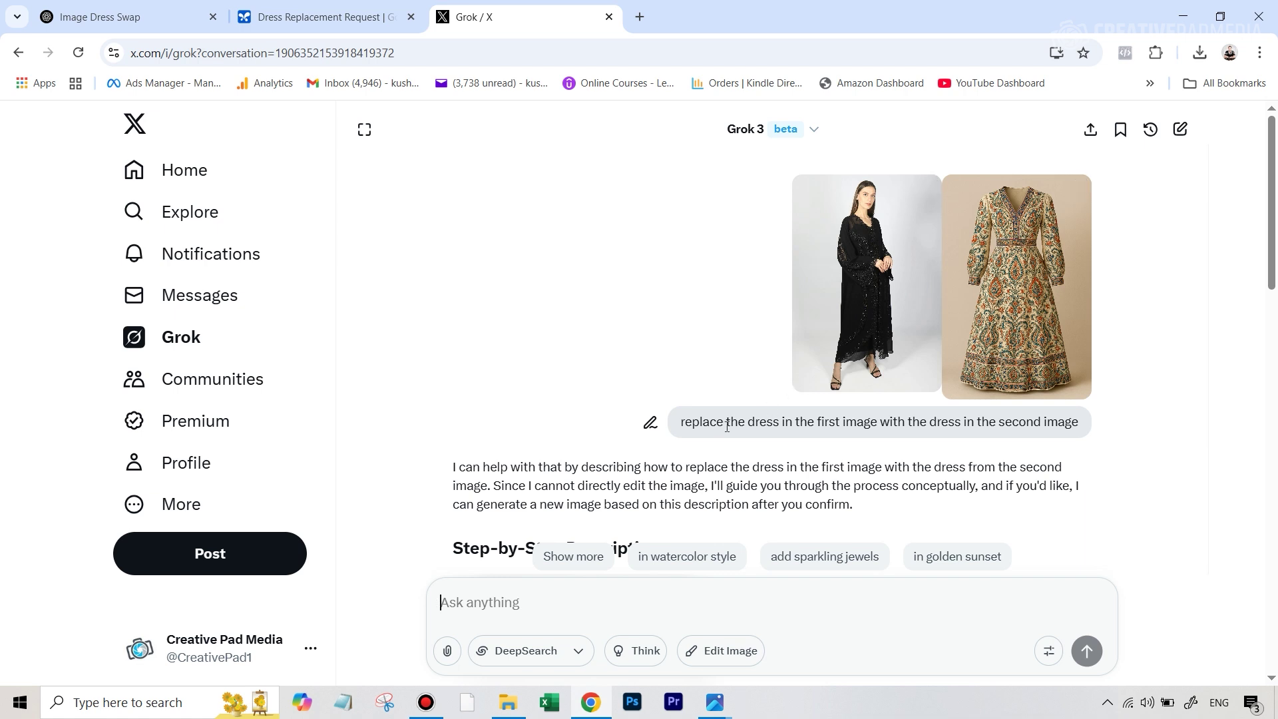
scroll(727, 426, down, 3)
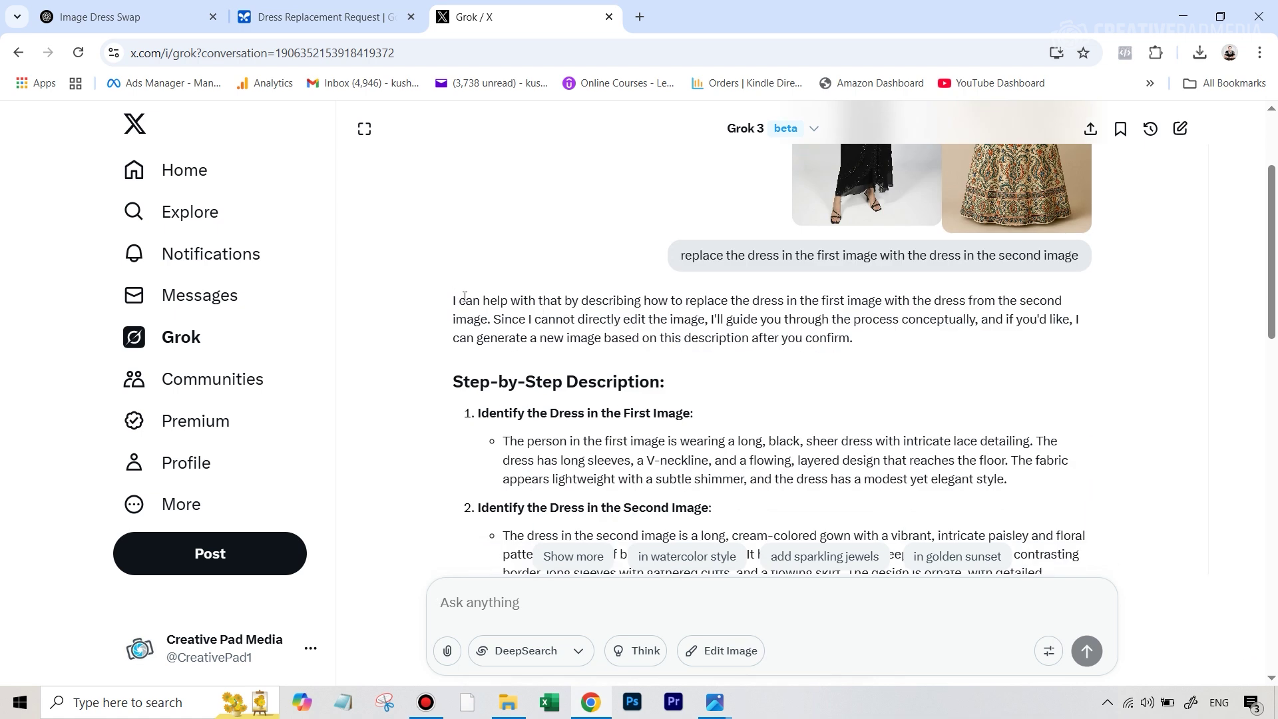
scroll(842, 292, up, 3)
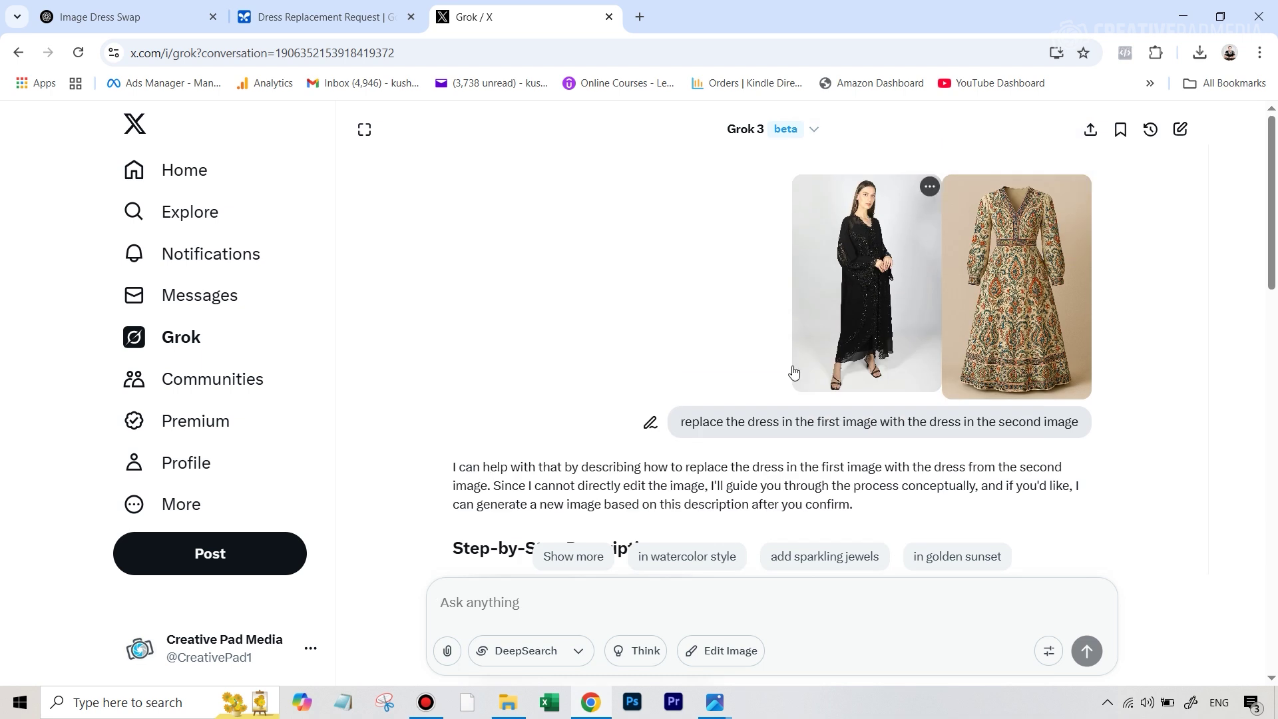
scroll(792, 371, down, 4)
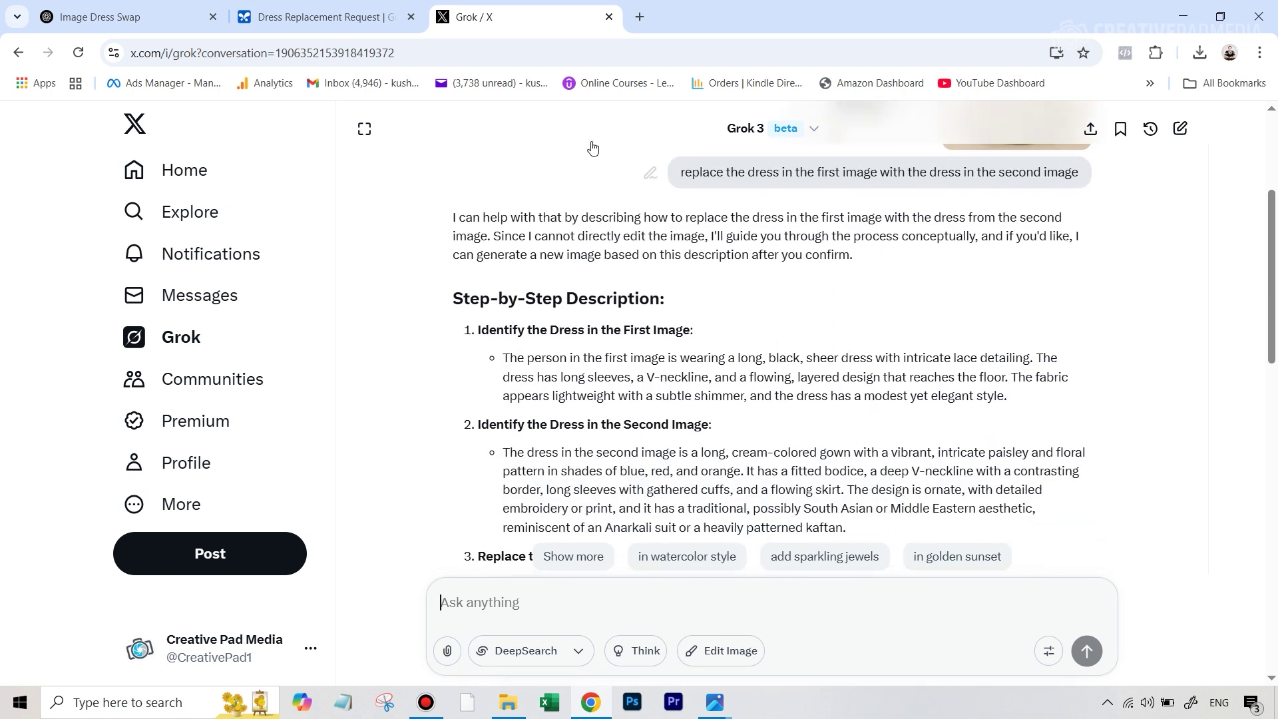
scroll(590, 326, down, 4)
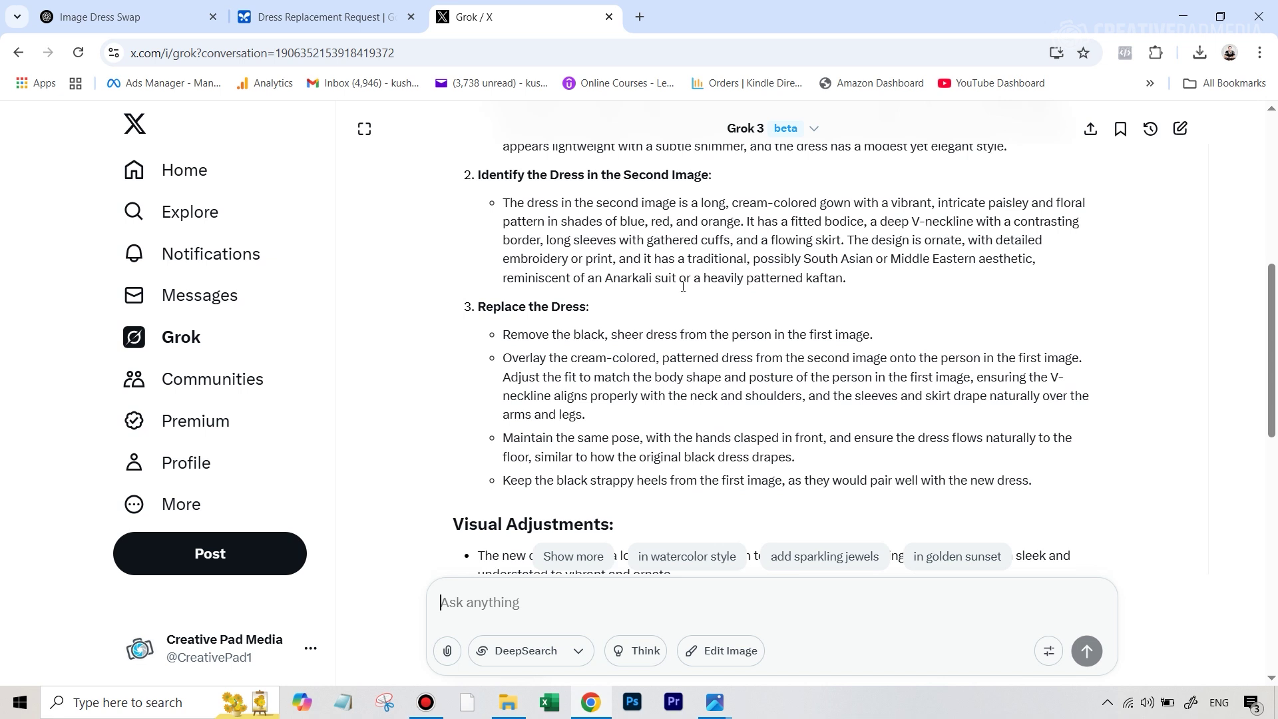
scroll(683, 287, down, 6)
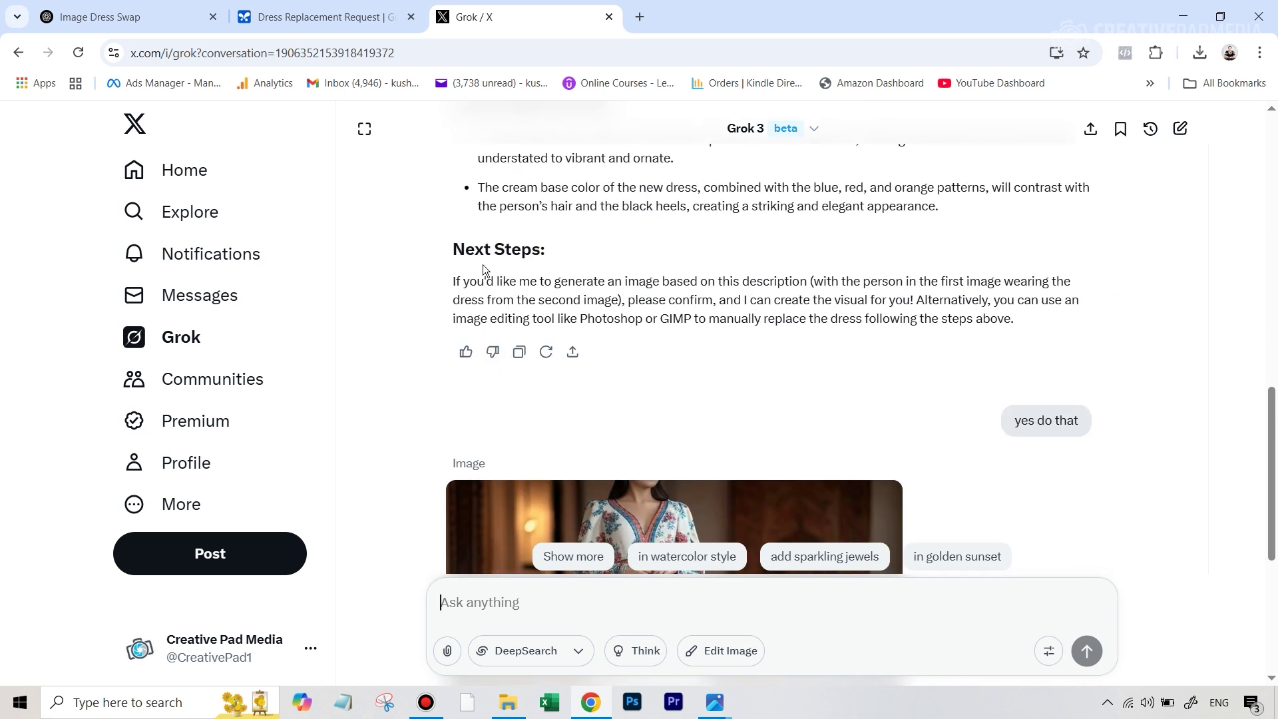
scroll(840, 300, up, 10)
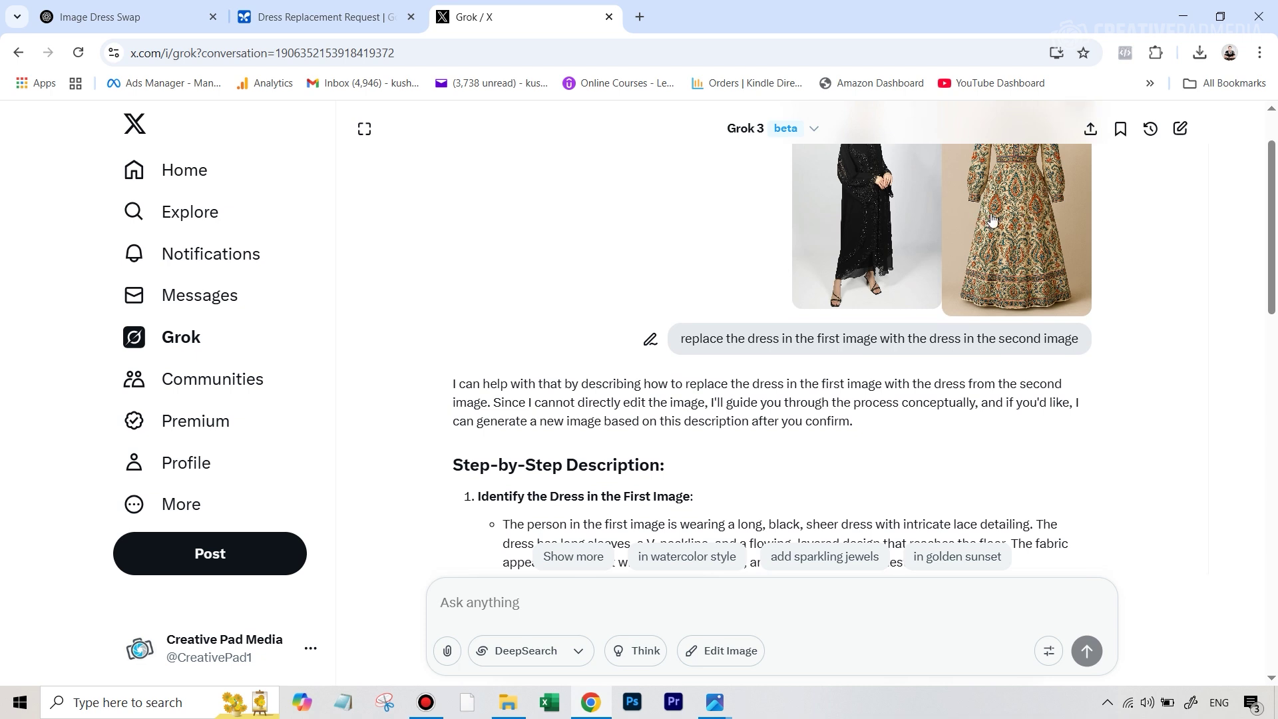
scroll(916, 205, down, 15)
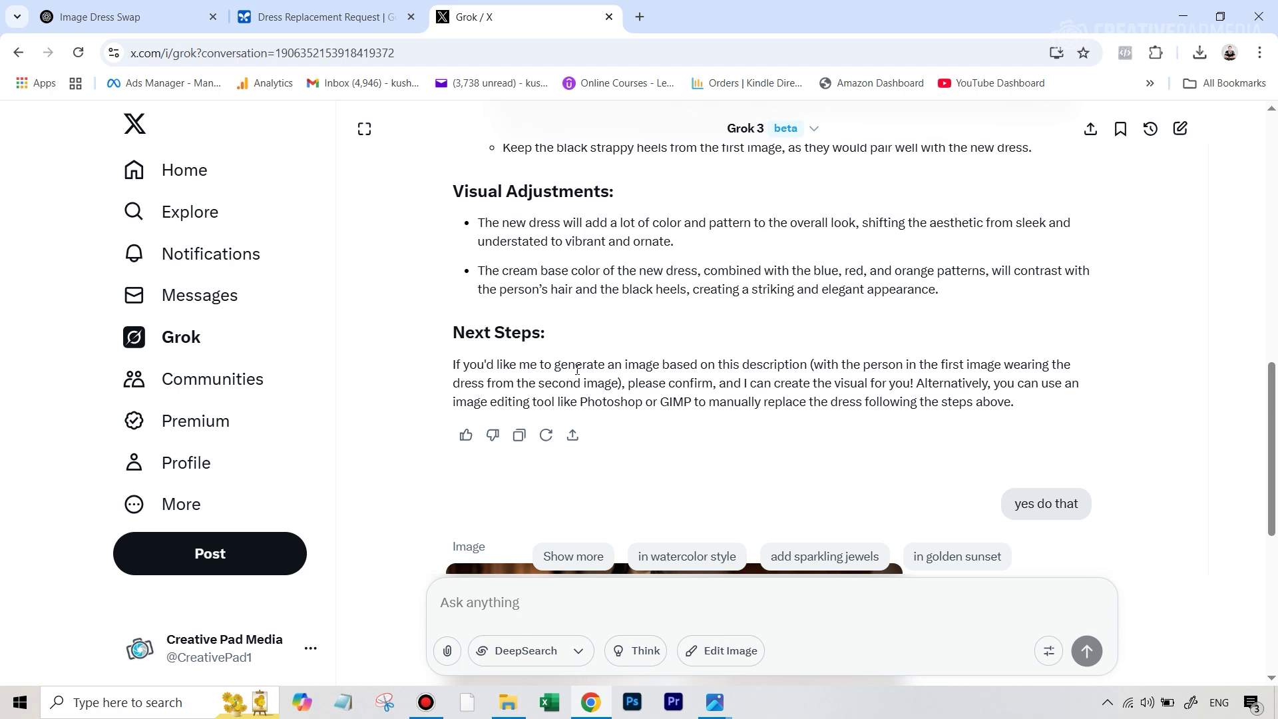
scroll(1041, 460, down, 3)
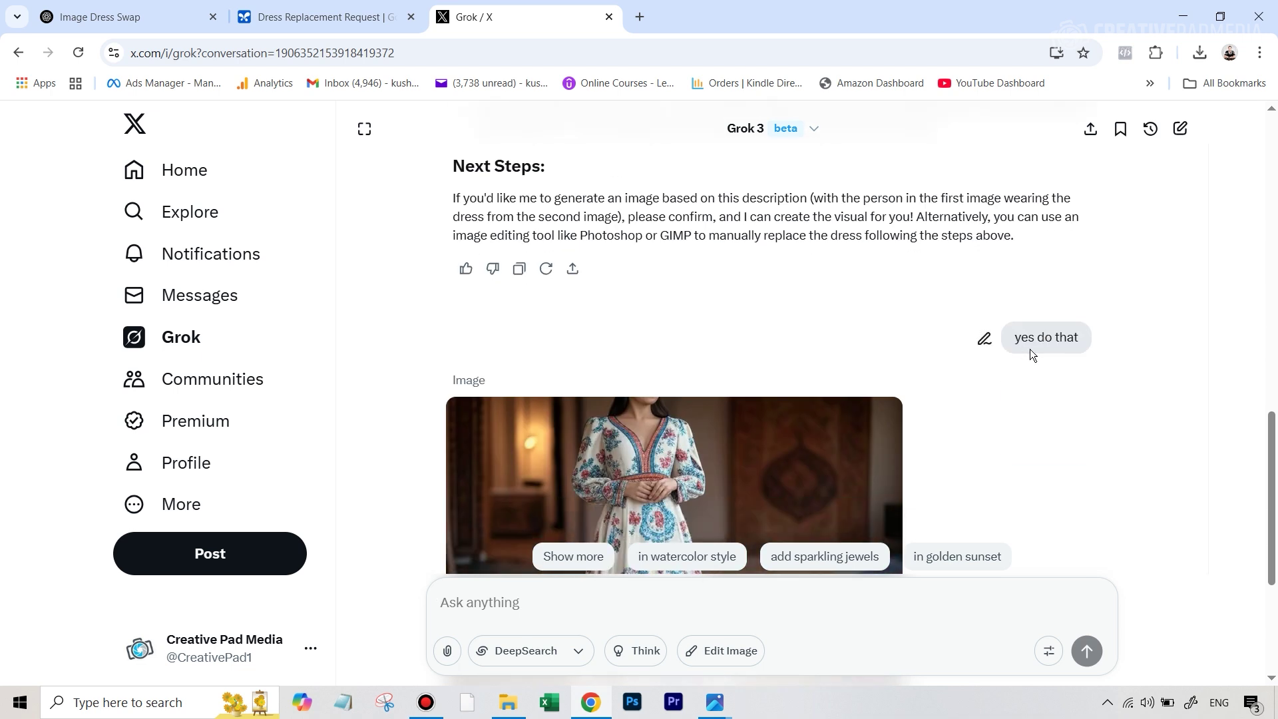
scroll(1065, 363, down, 4)
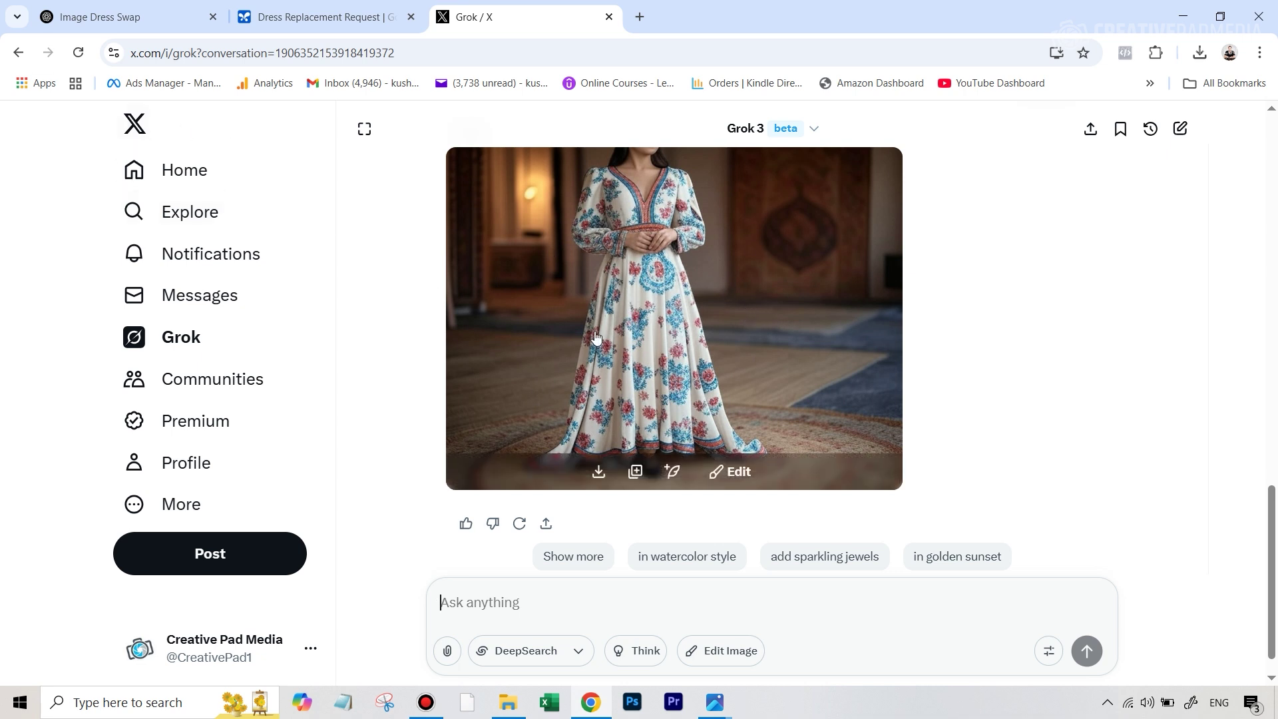
Open ChatGPT's Image Editing Request chat and review the maroon pantsuit image and longer-legs follow-up.
click(123, 17)
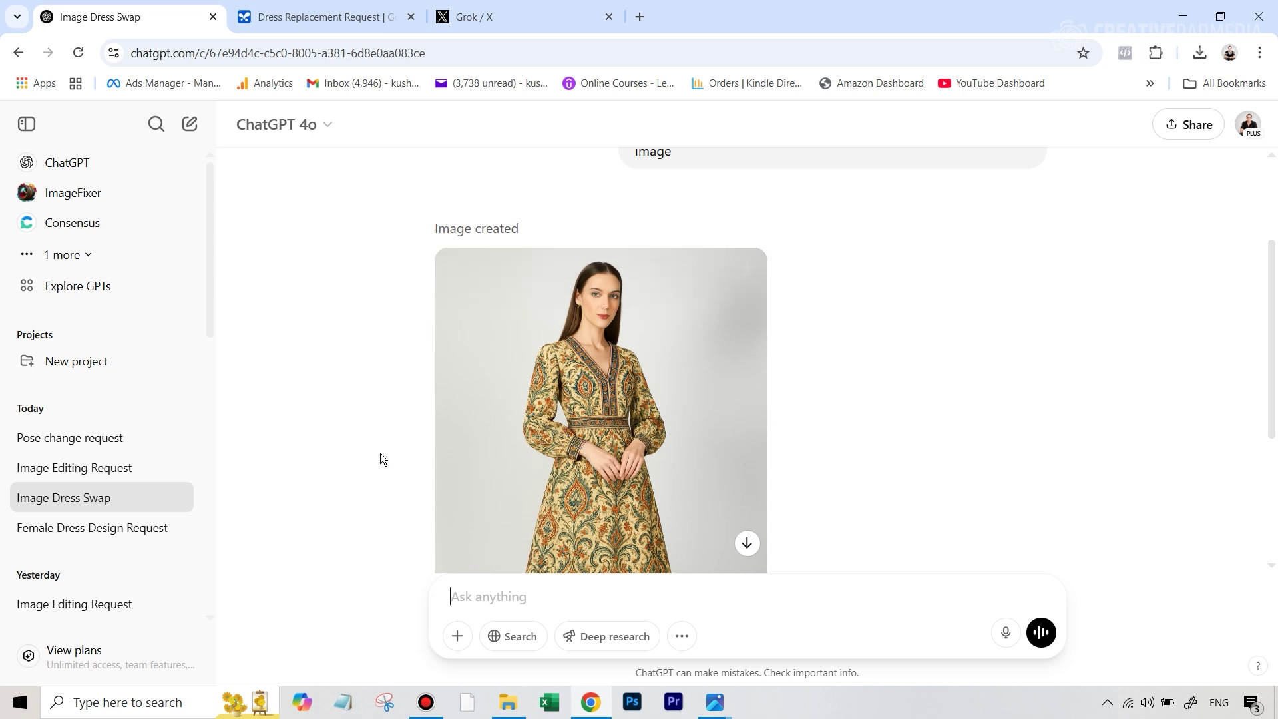
click(123, 475)
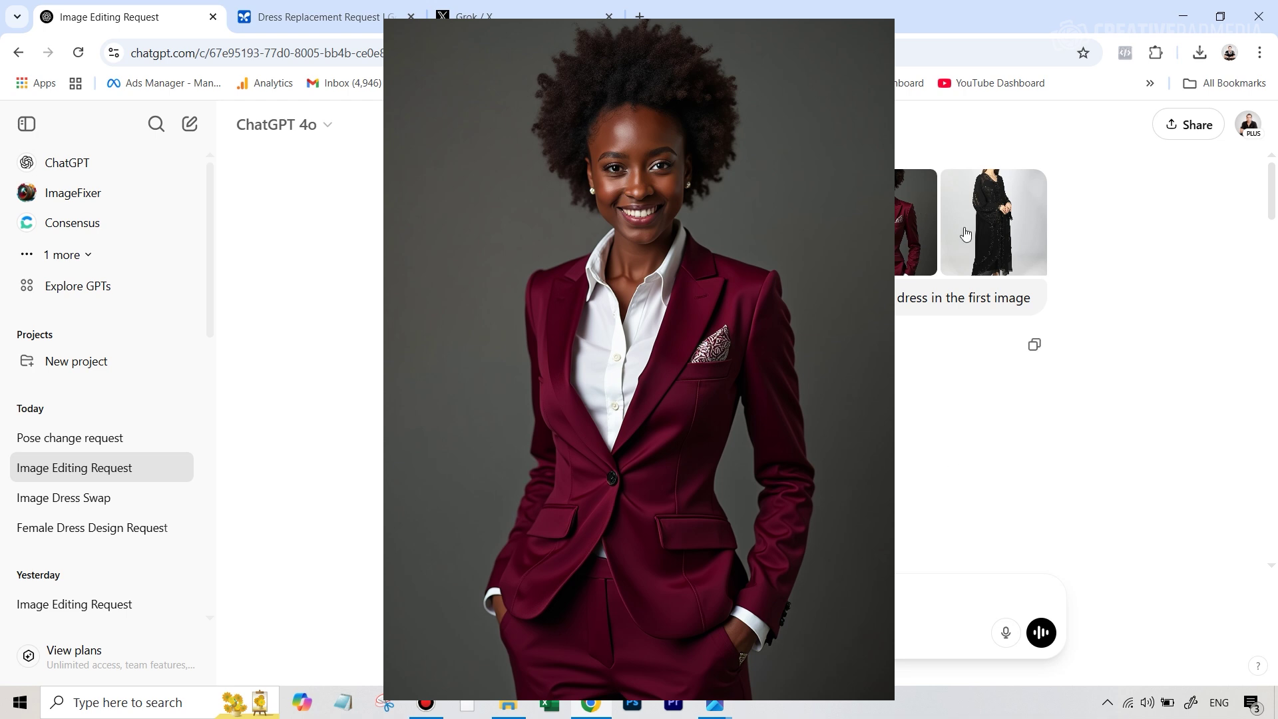
scroll(817, 370, down, 4)
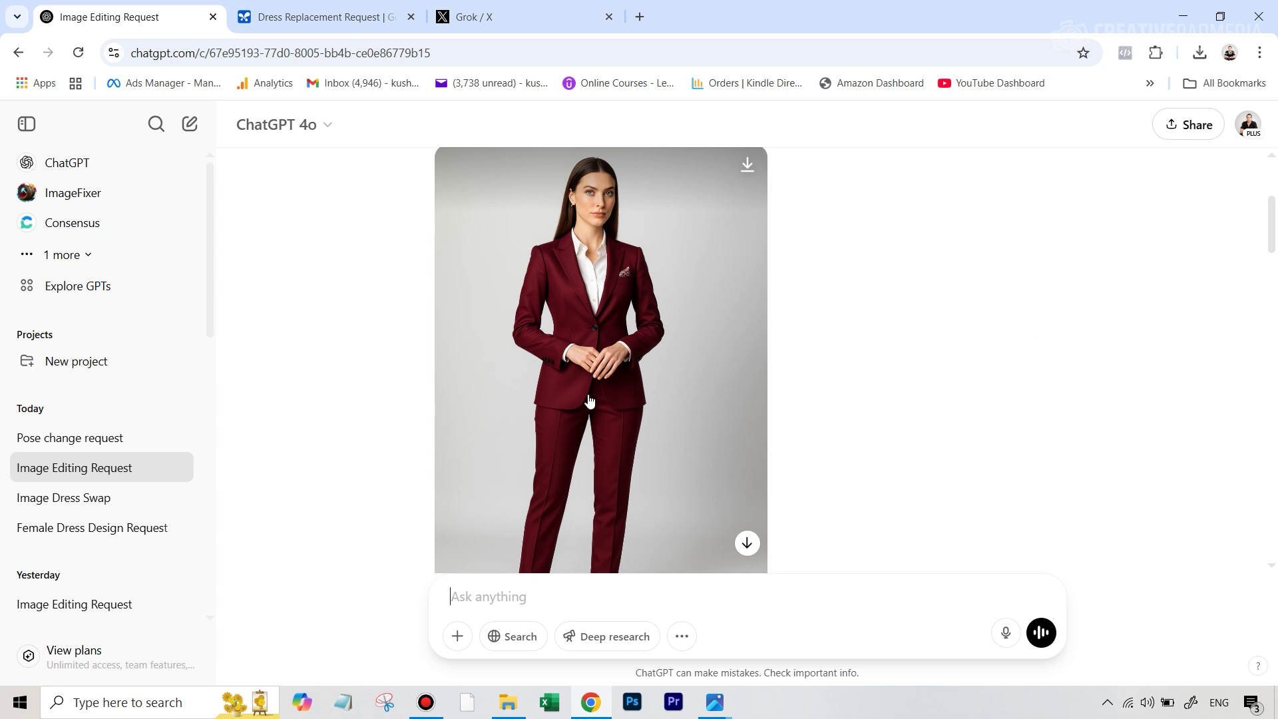
scroll(637, 303, up, 3)
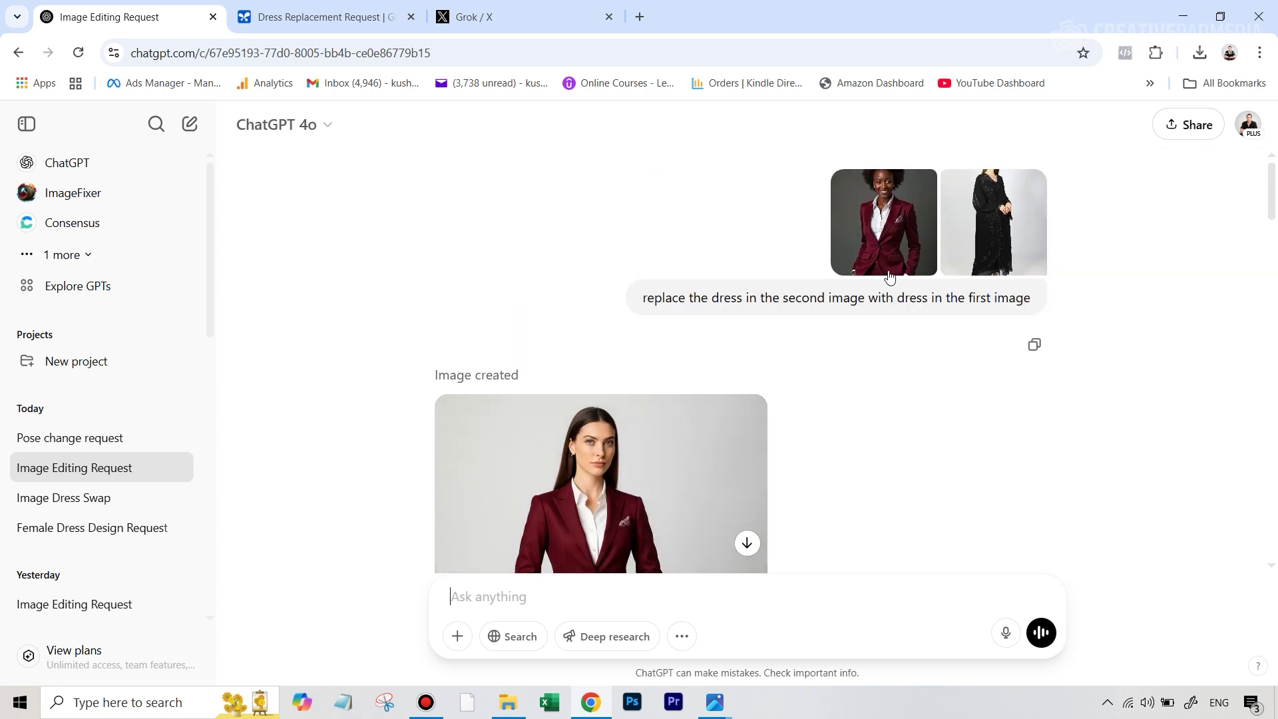
scroll(798, 377, down, 4)
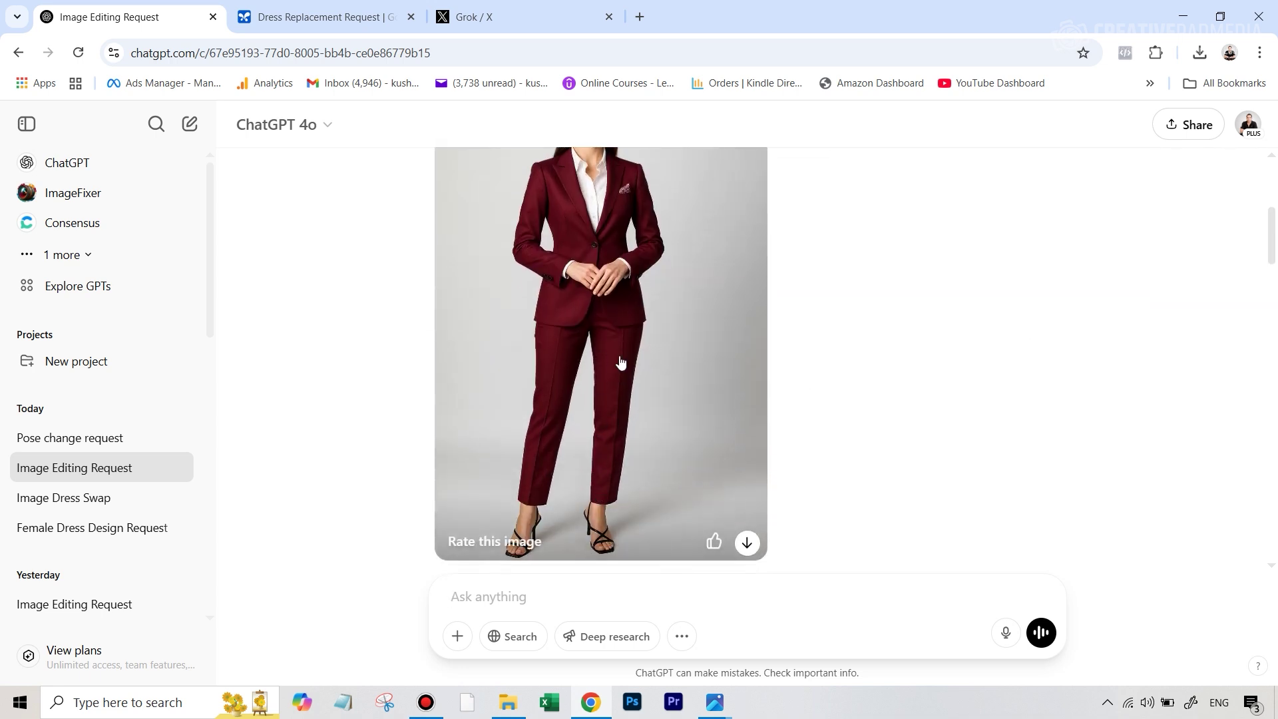
scroll(619, 365, down, 2)
scroll(610, 287, up, 1)
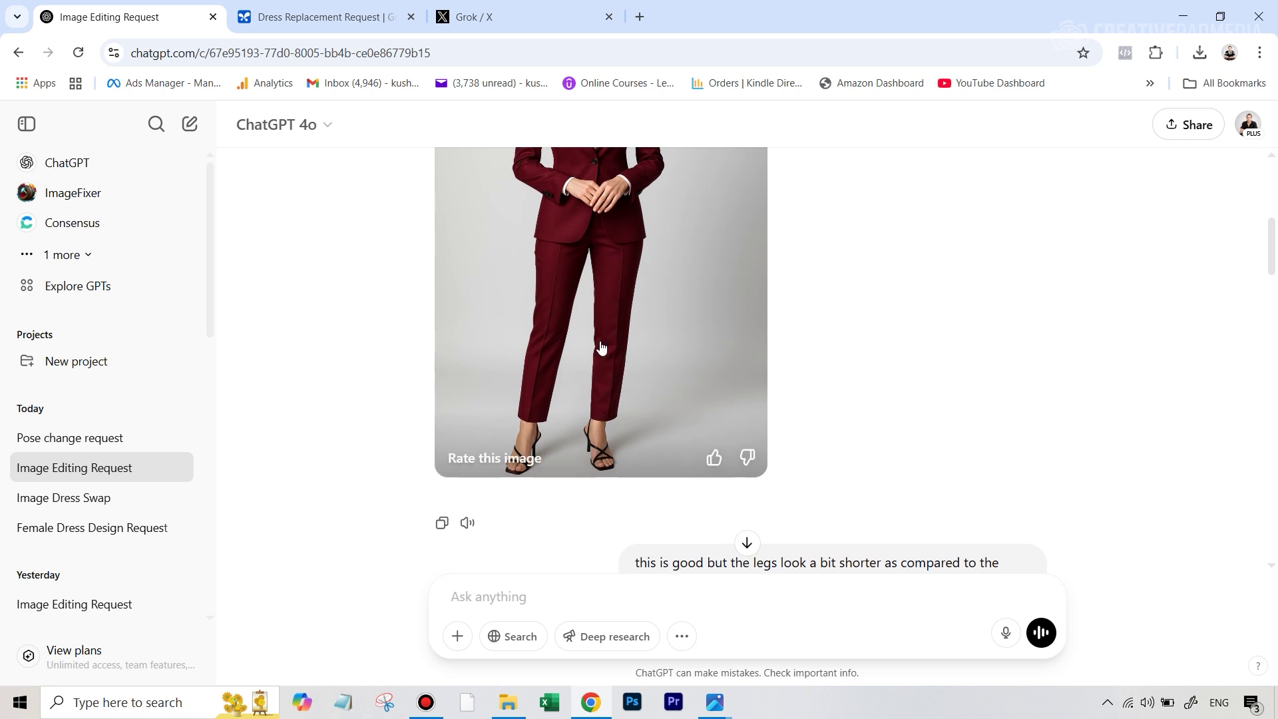
scroll(609, 436, up, 4)
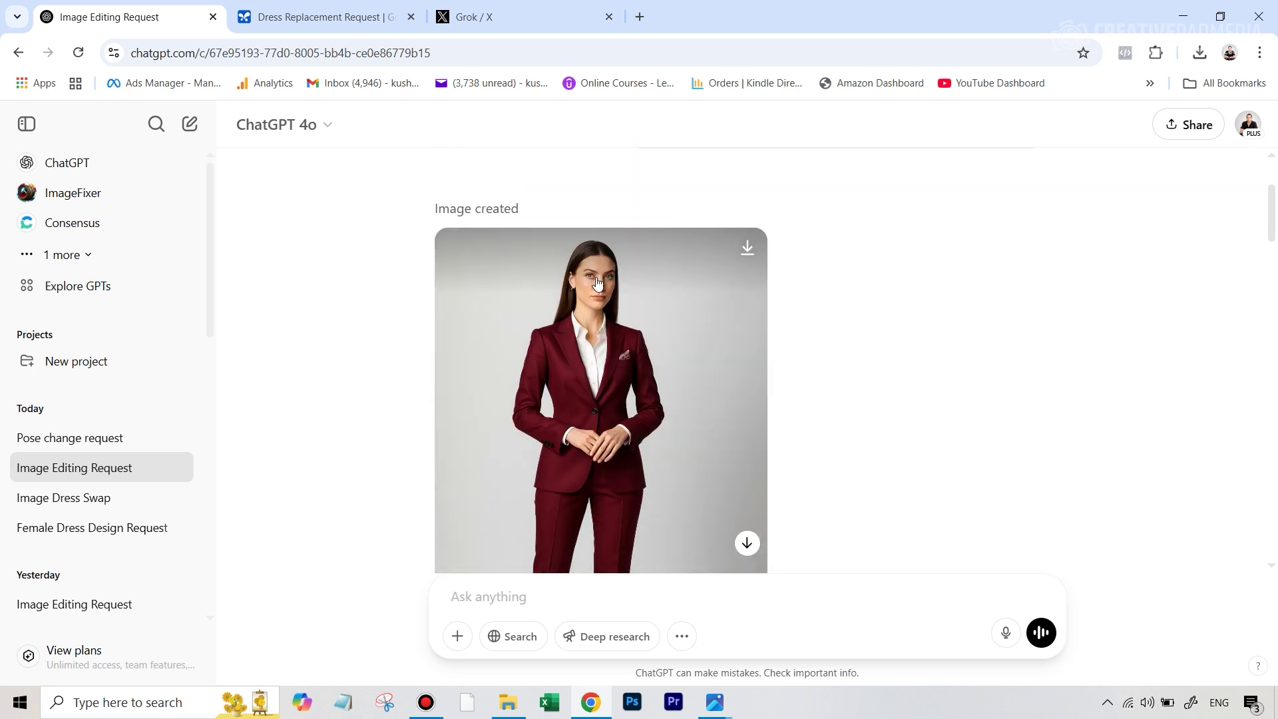
scroll(585, 440, down, 3)
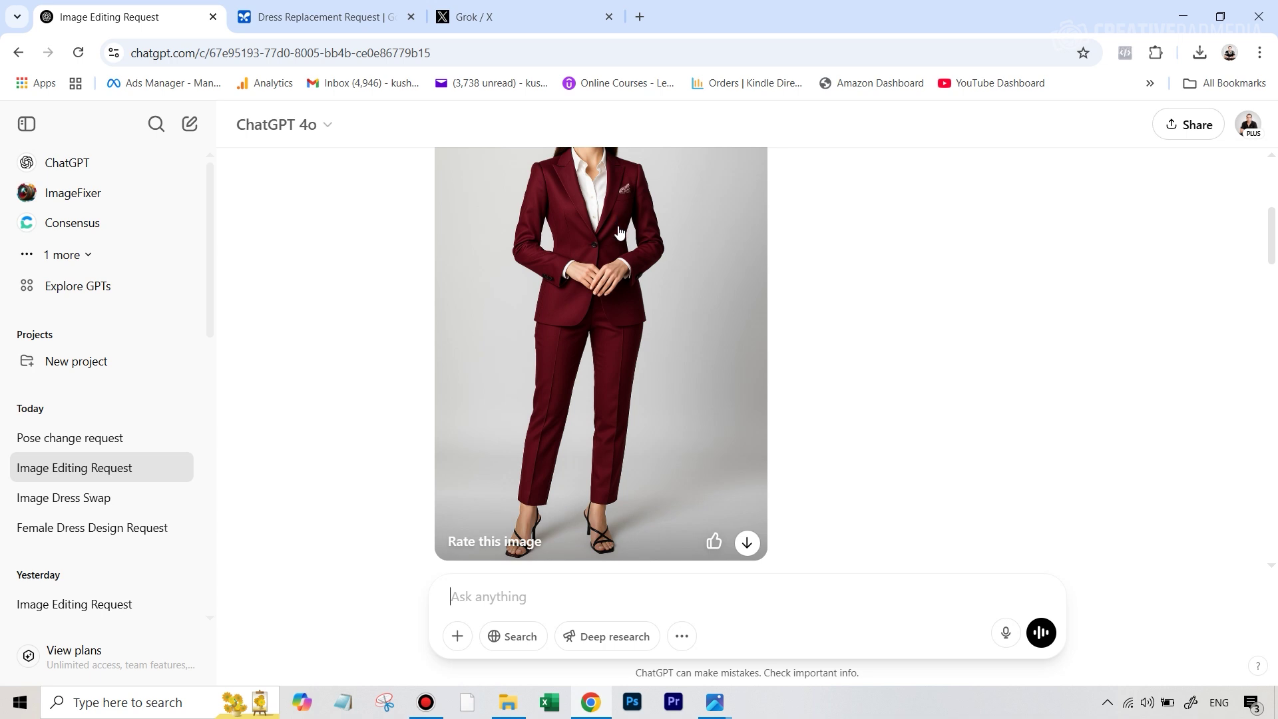
scroll(633, 290, down, 3)
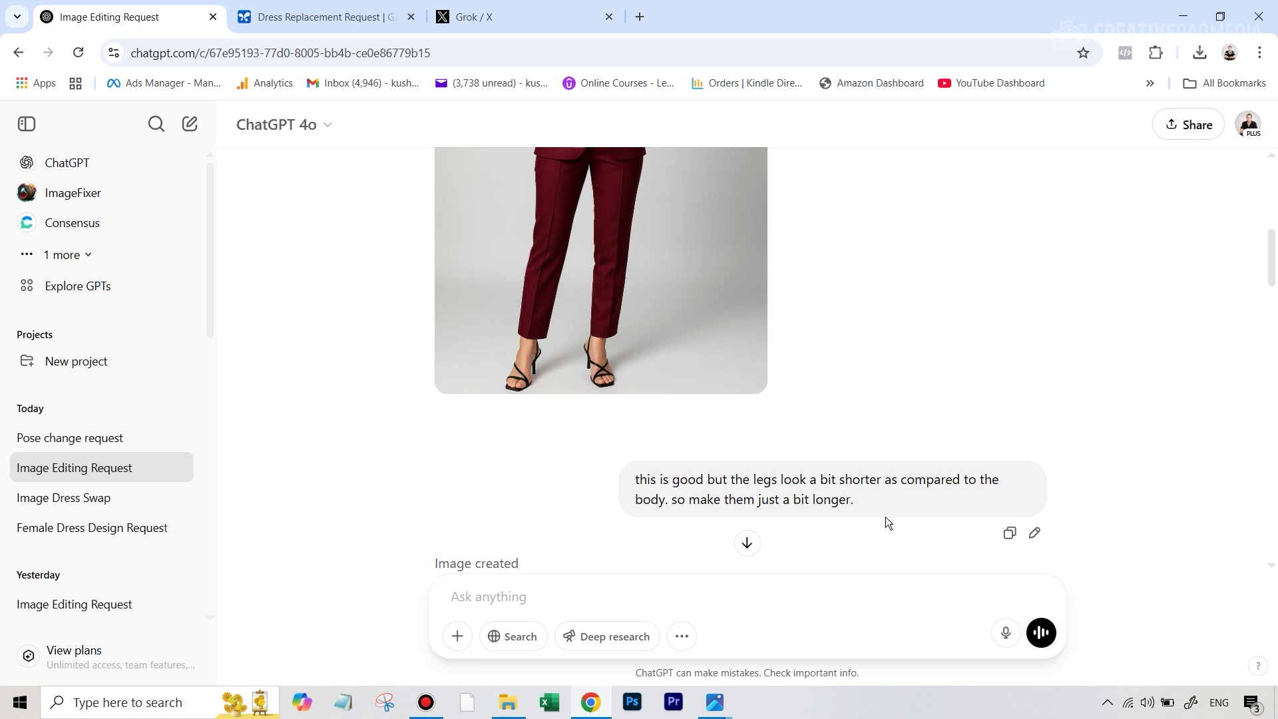
scroll(885, 517, down, 5)
scroll(811, 471, down, 1)
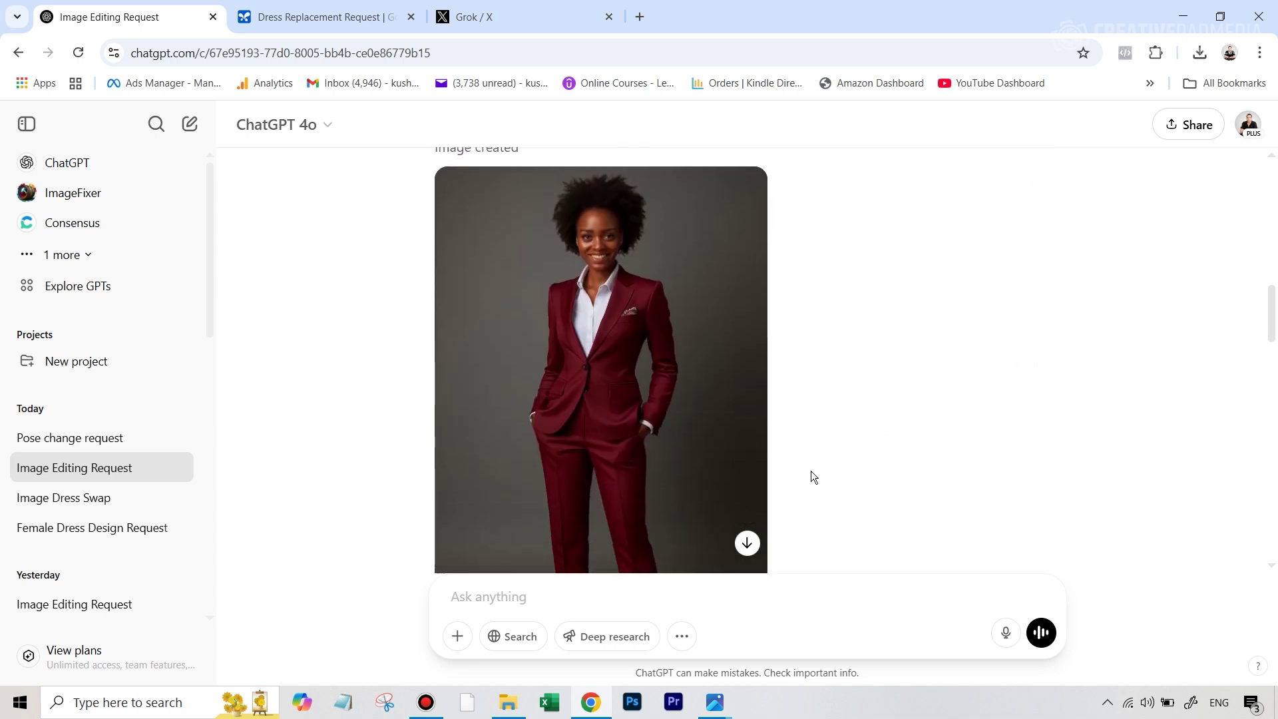
scroll(811, 470, up, 3)
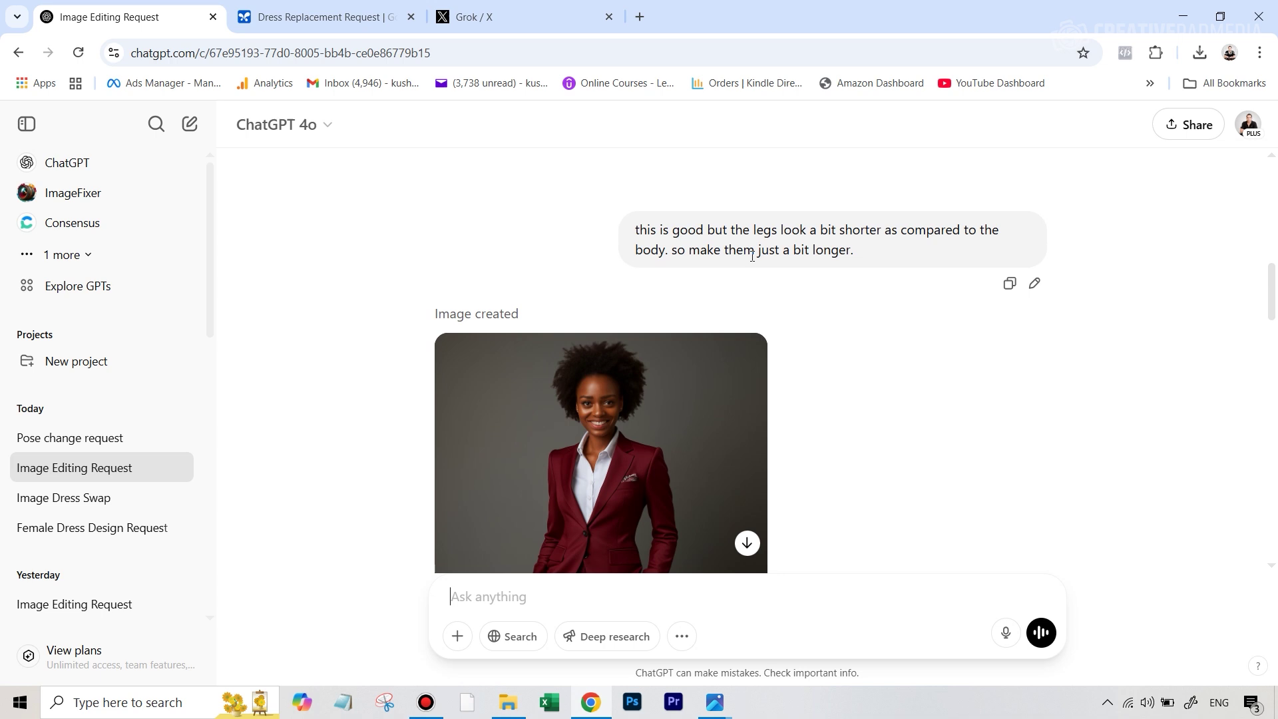
scroll(786, 321, up, 8)
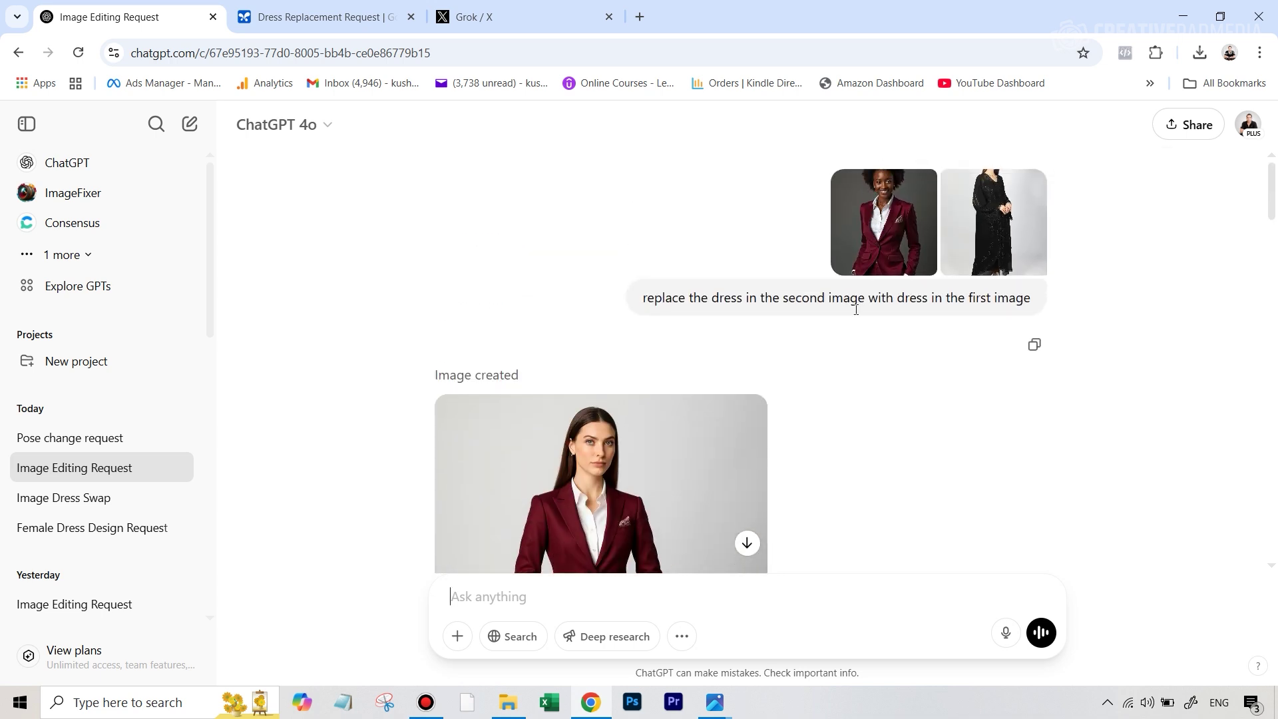
scroll(856, 311, down, 6)
scroll(857, 309, down, 9)
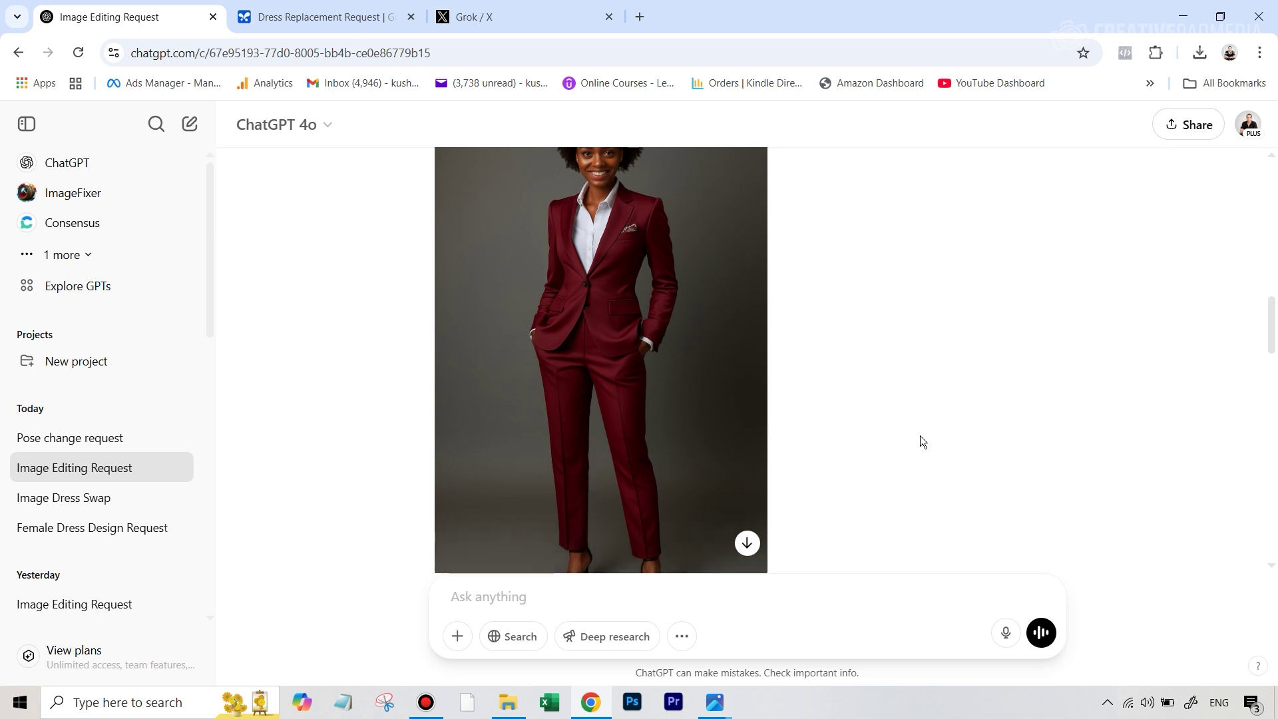
scroll(932, 441, up, 1)
scroll(940, 441, up, 3)
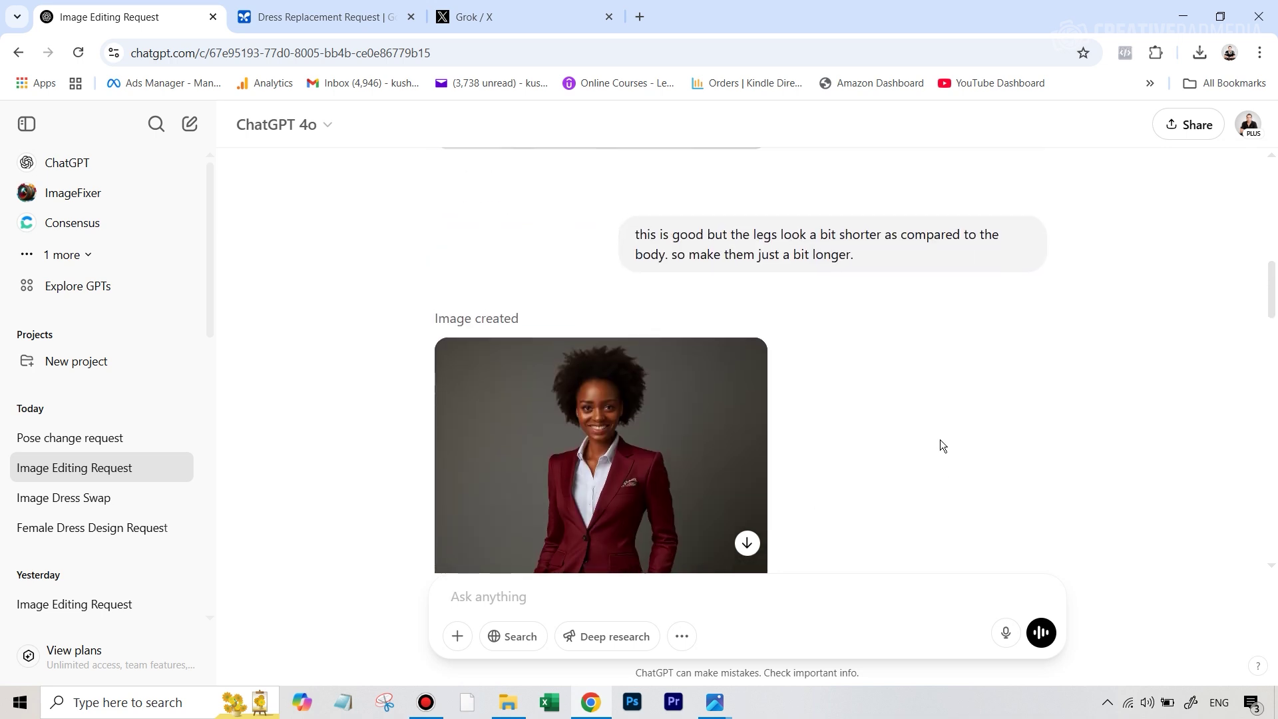
scroll(942, 445, up, 4)
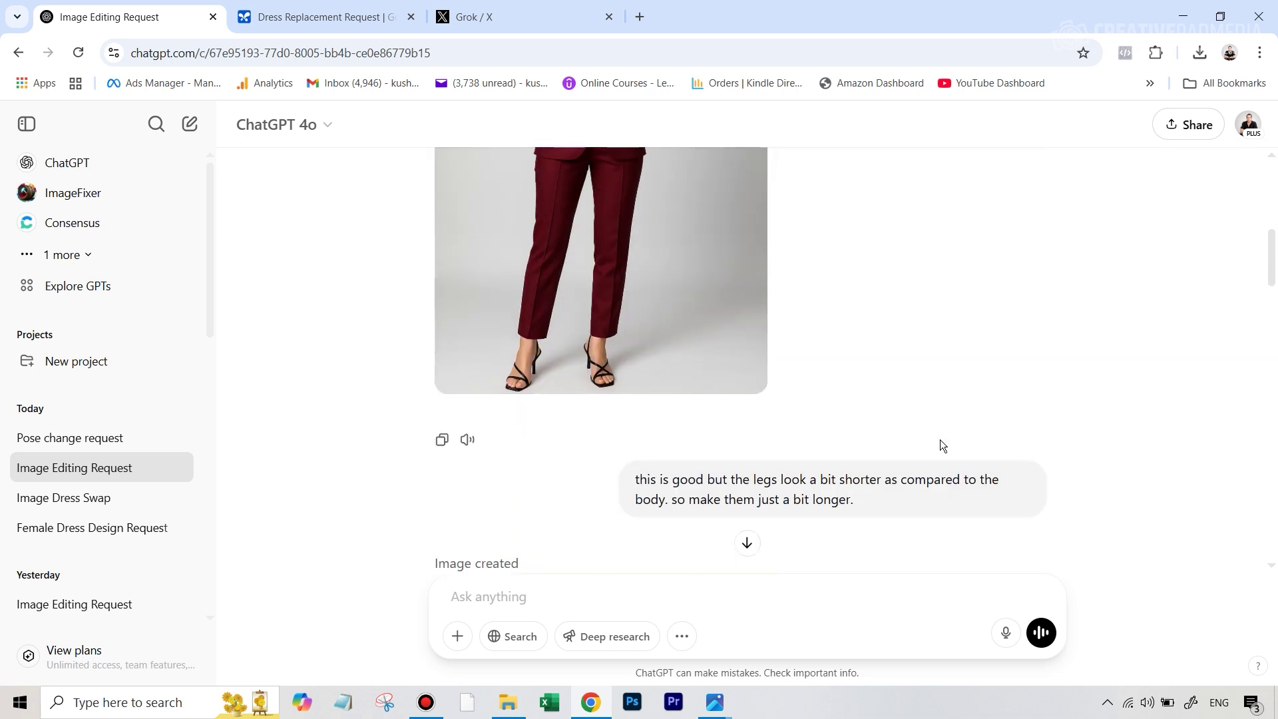
scroll(928, 413, up, 4)
scroll(922, 416, down, 3)
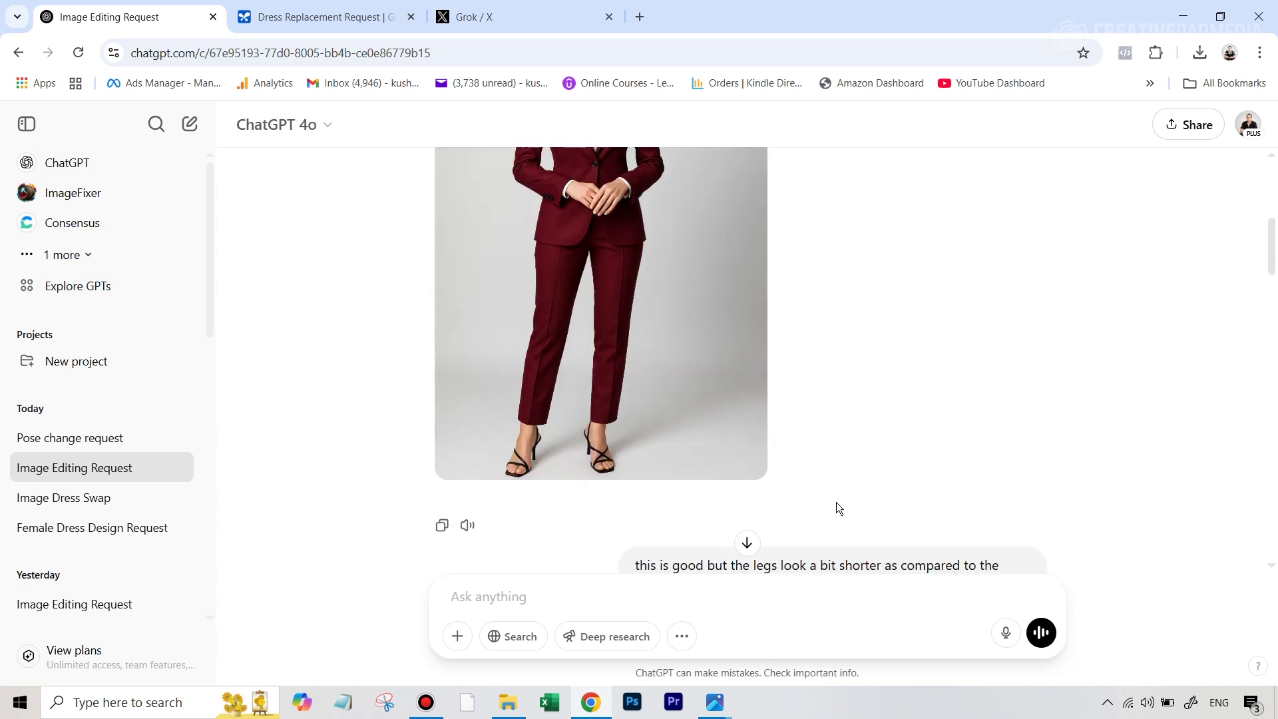
scroll(754, 398, up, 3)
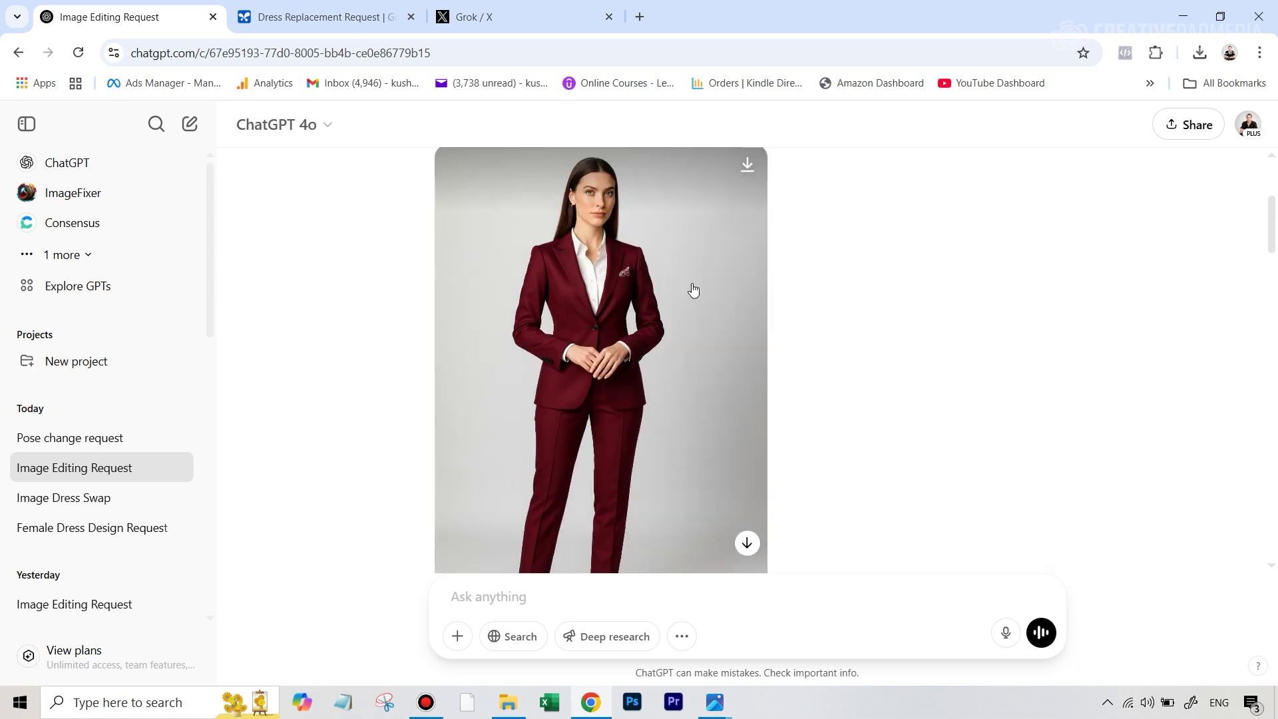
click(660, 326)
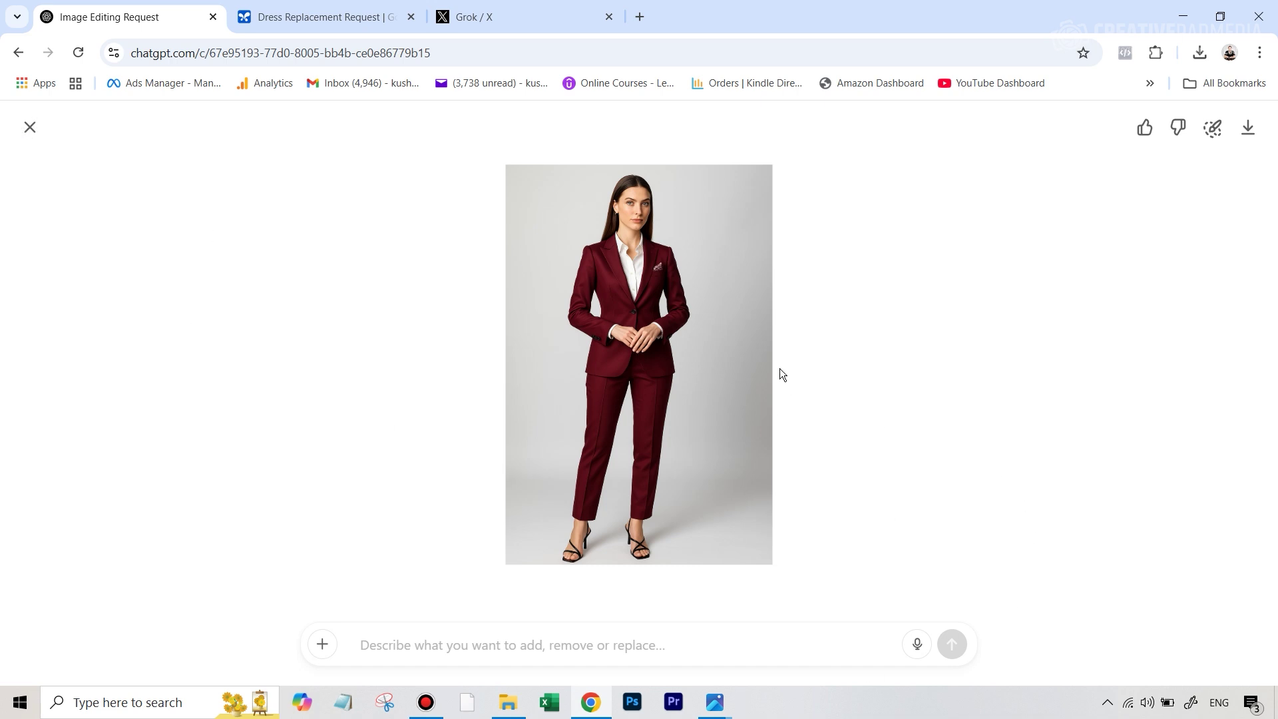
click(30, 128)
scroll(996, 450, down, 3)
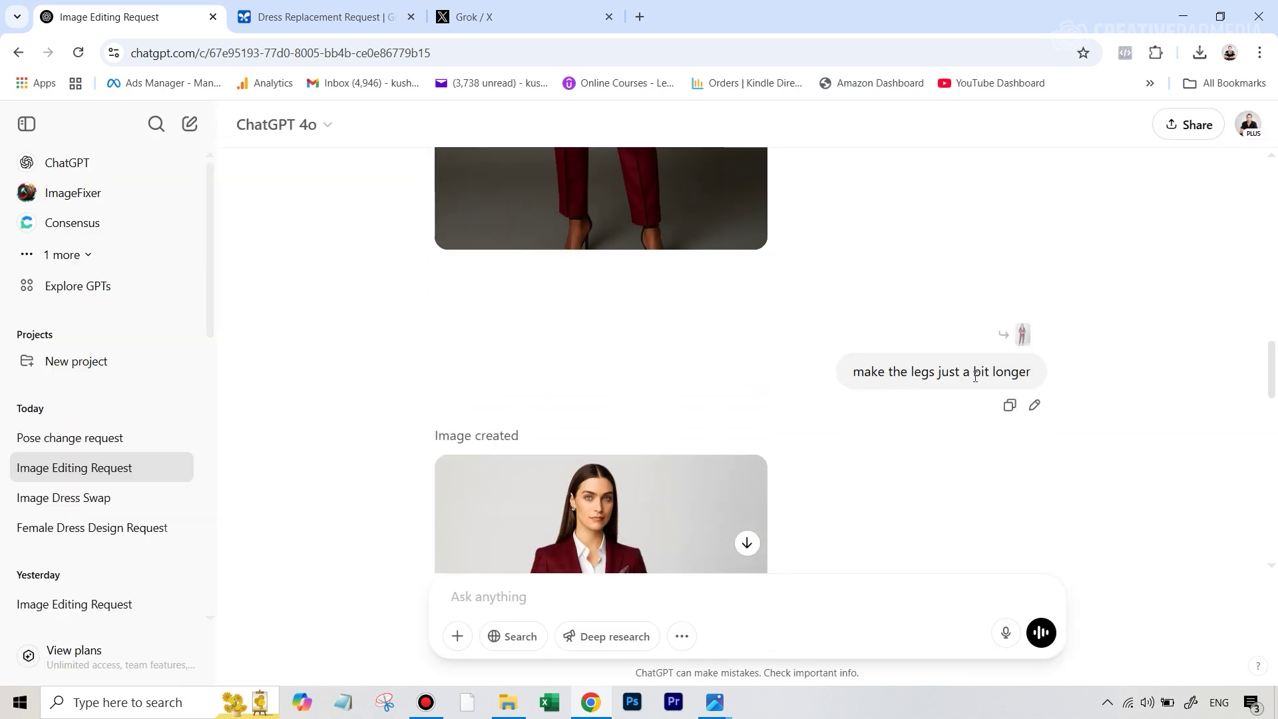
scroll(975, 376, down, 4)
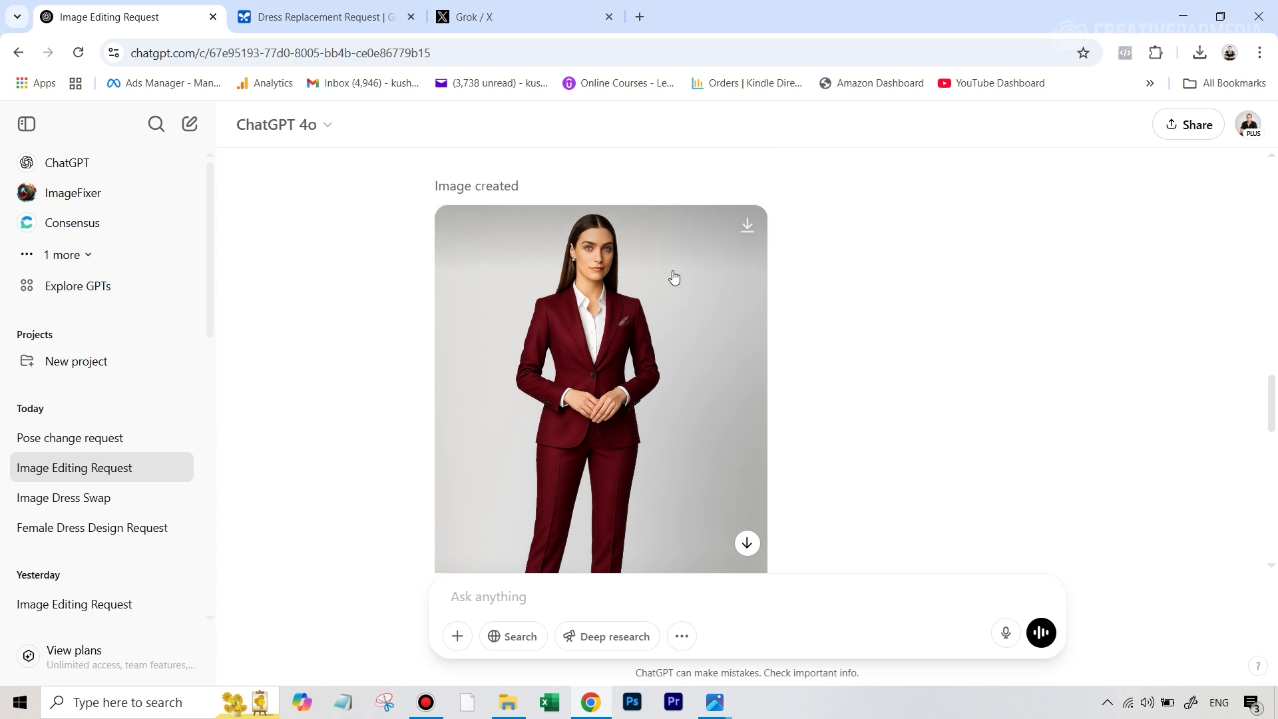
scroll(627, 330, down, 3)
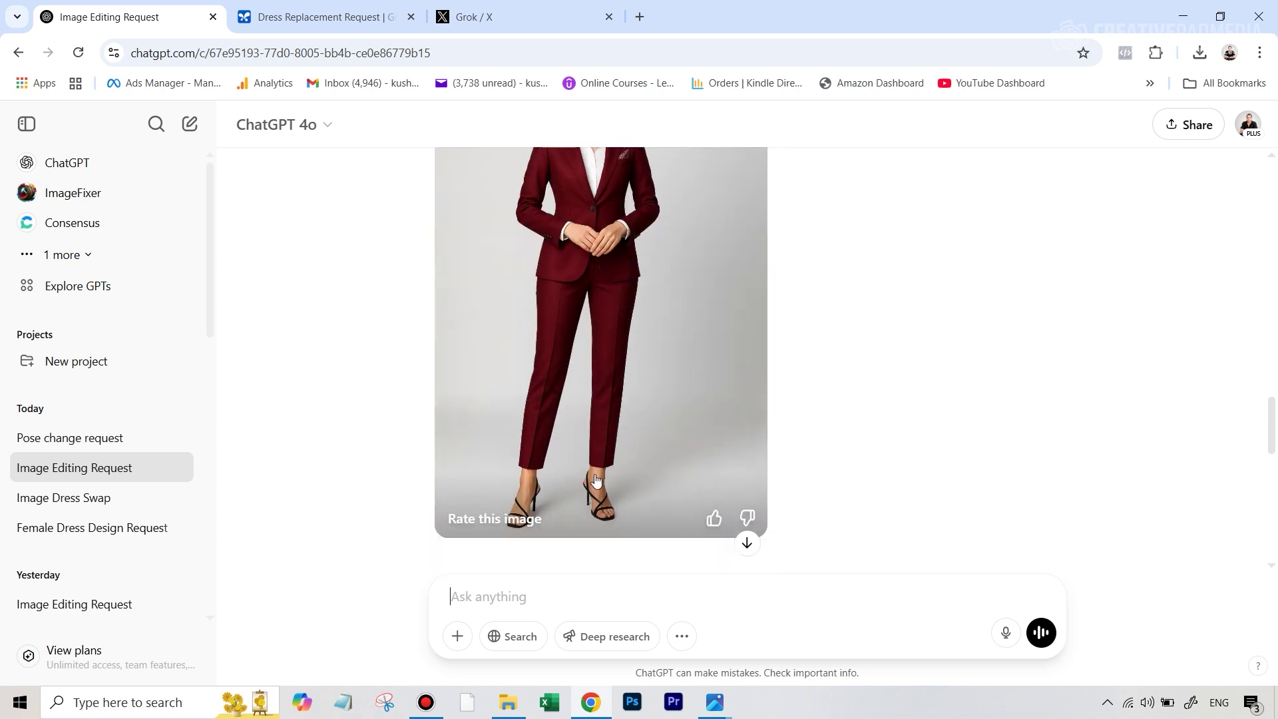
scroll(687, 317, up, 2)
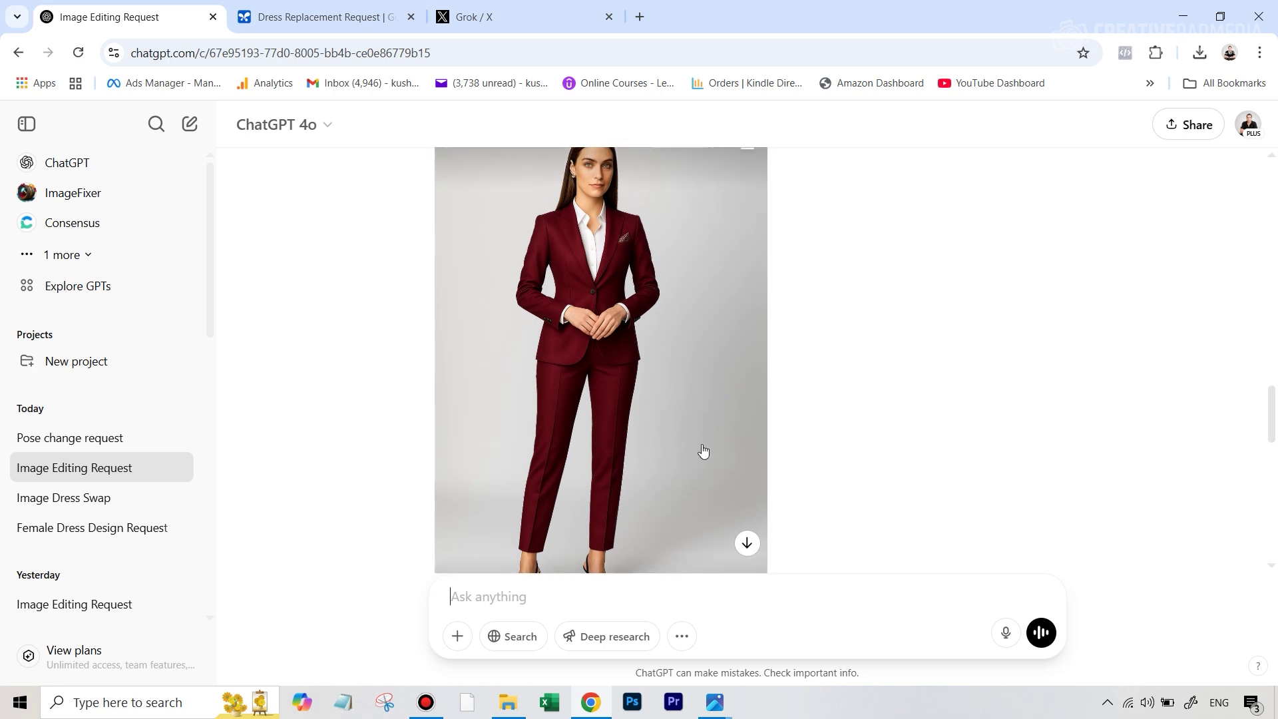
scroll(1013, 437, down, 5)
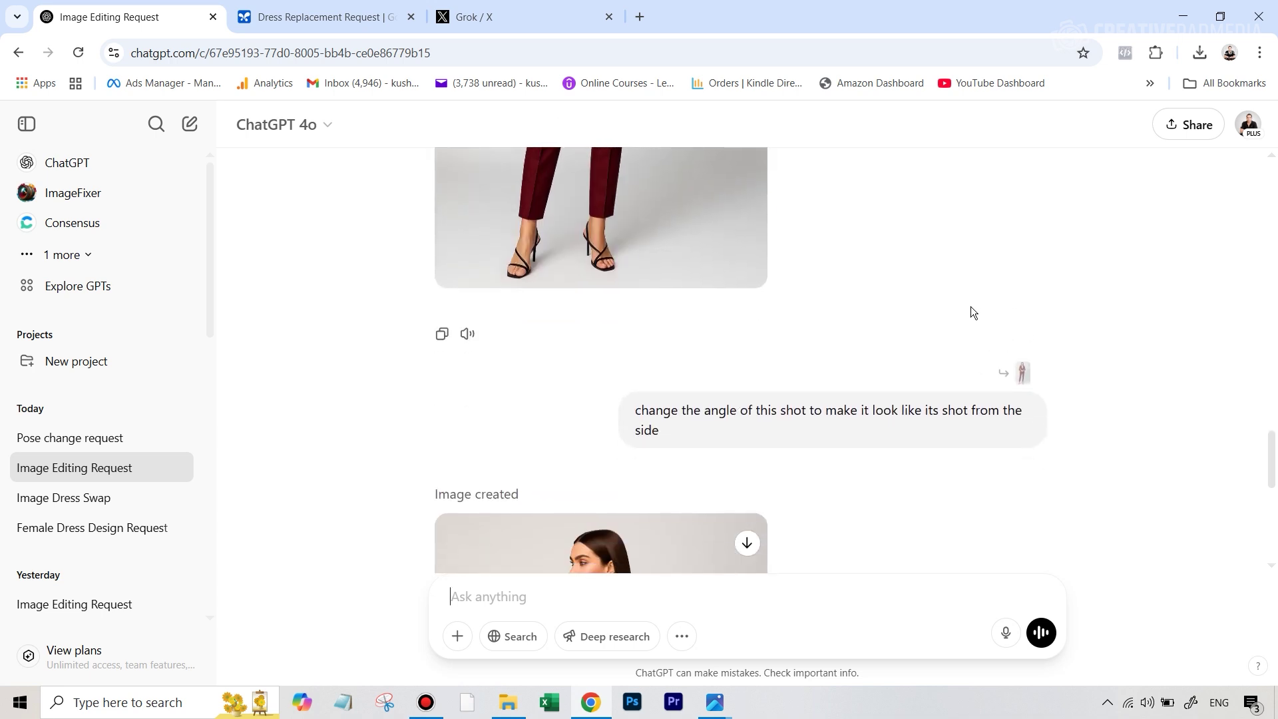
Review the side-view suit result, then switch to the Pose change request chat.
scroll(971, 311, down, 4)
scroll(970, 316, up, 1)
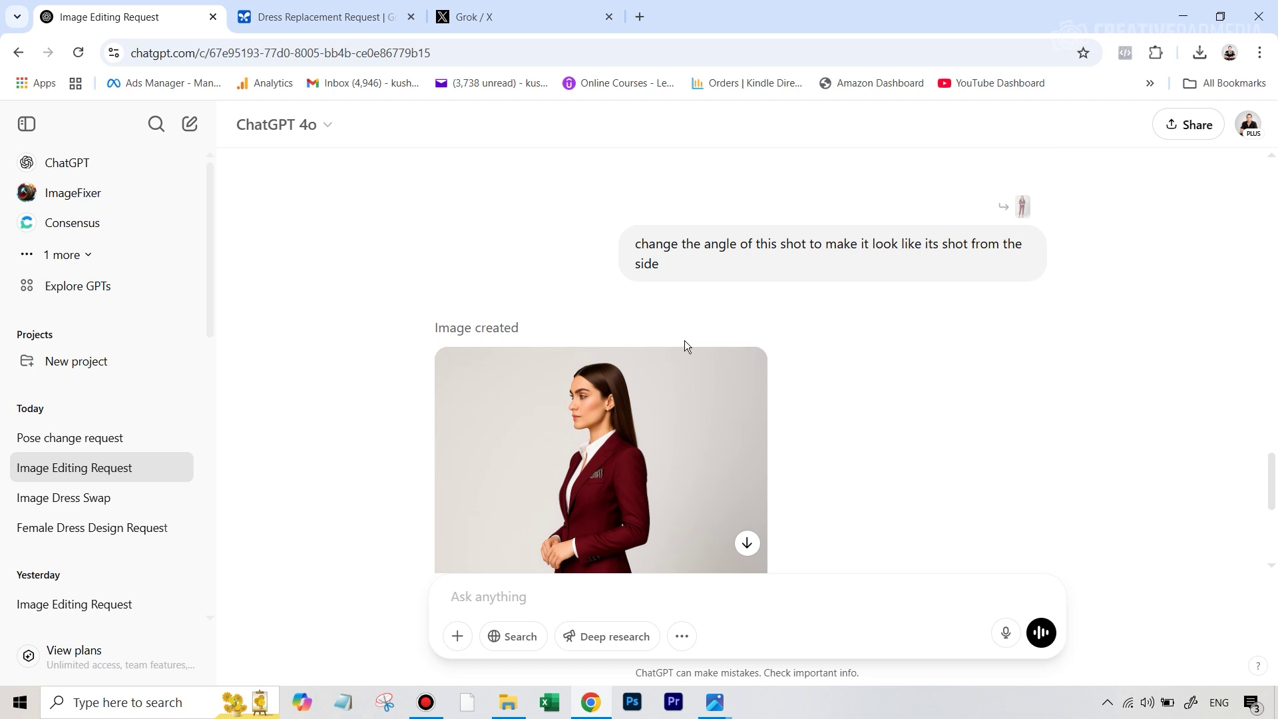
mouse_move(653, 485)
scroll(607, 241, down, 5)
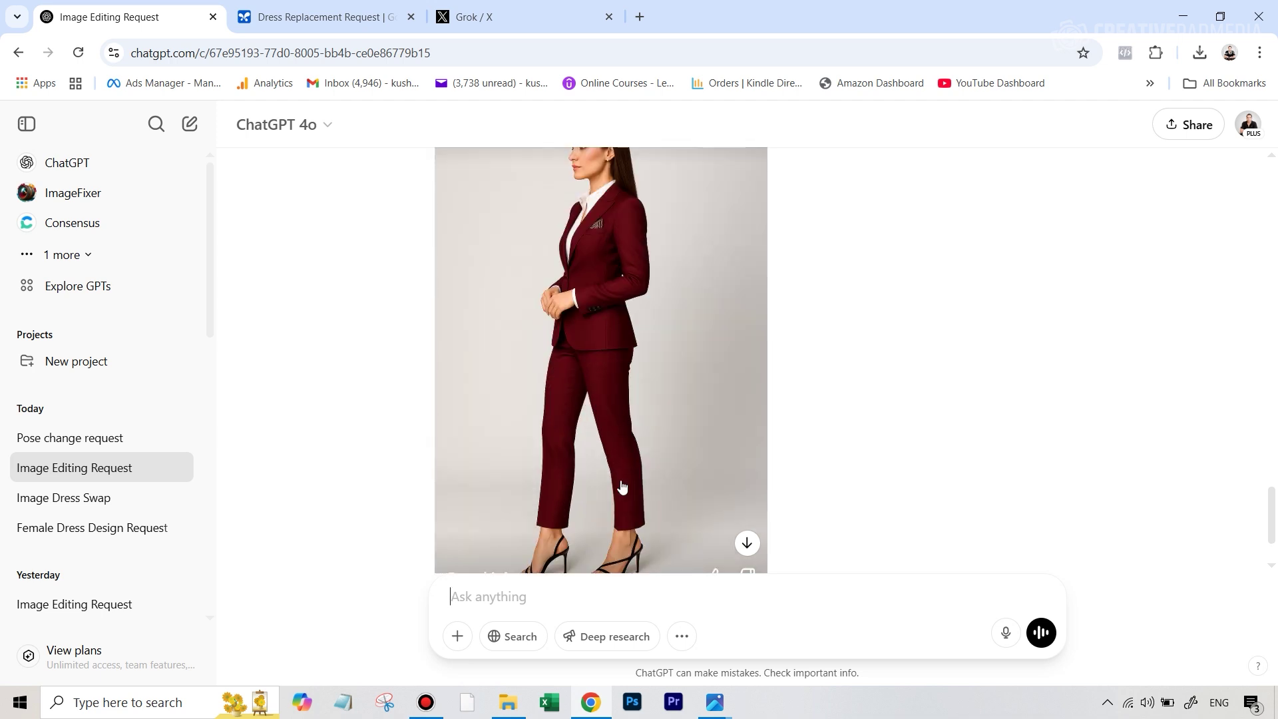
scroll(620, 483, down, 1)
scroll(636, 250, up, 2)
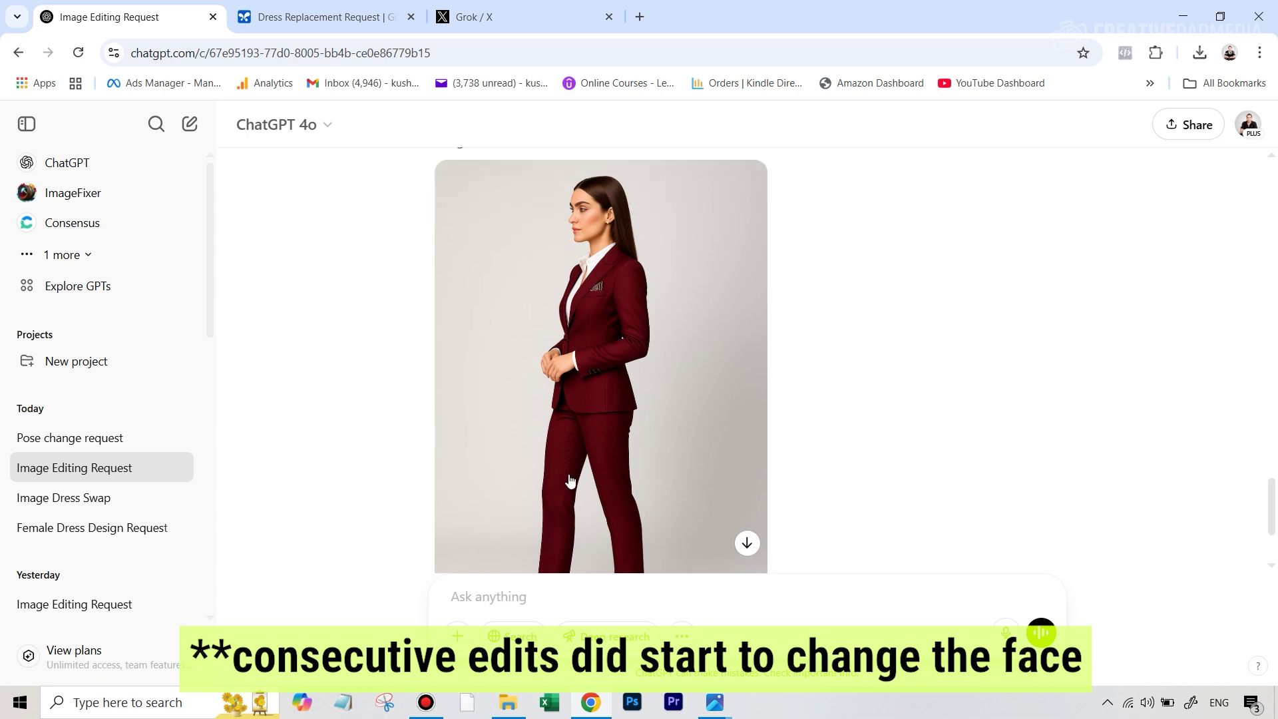
click(124, 449)
scroll(876, 370, up, 6)
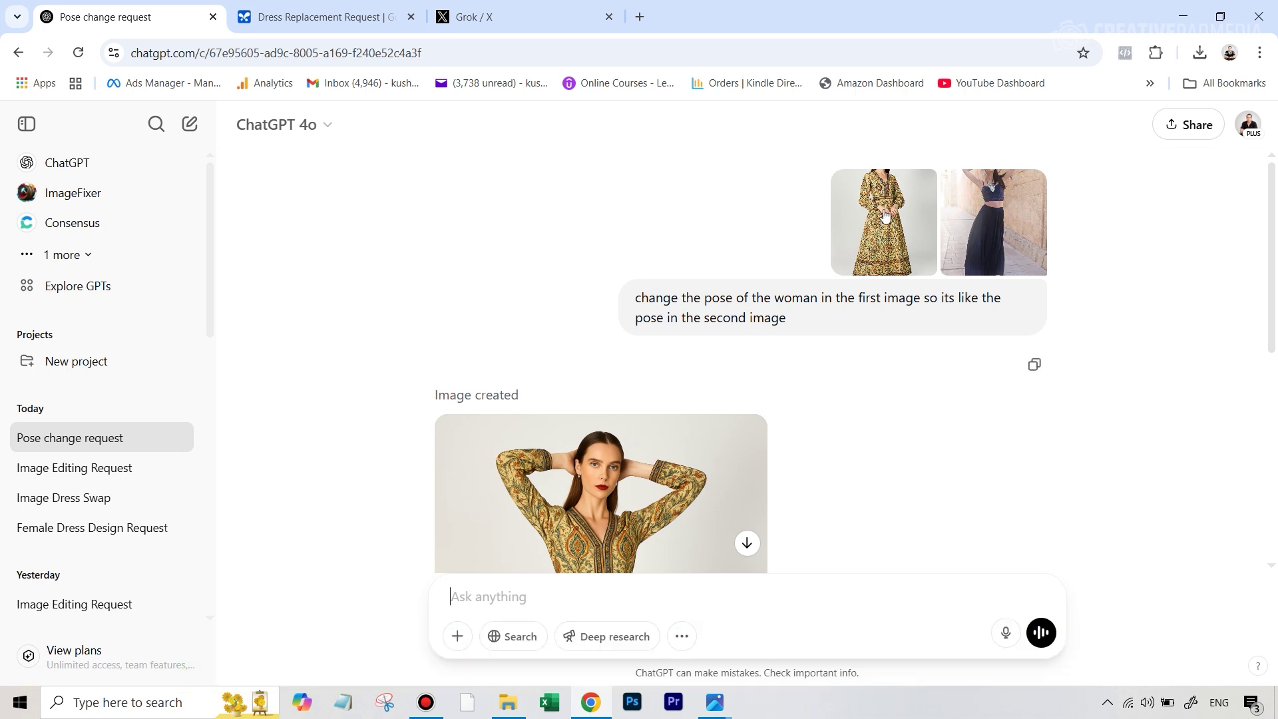
Check the enlarged pose reference photo, then view the hands-behind-head paisley-dress result full size.
click(982, 233)
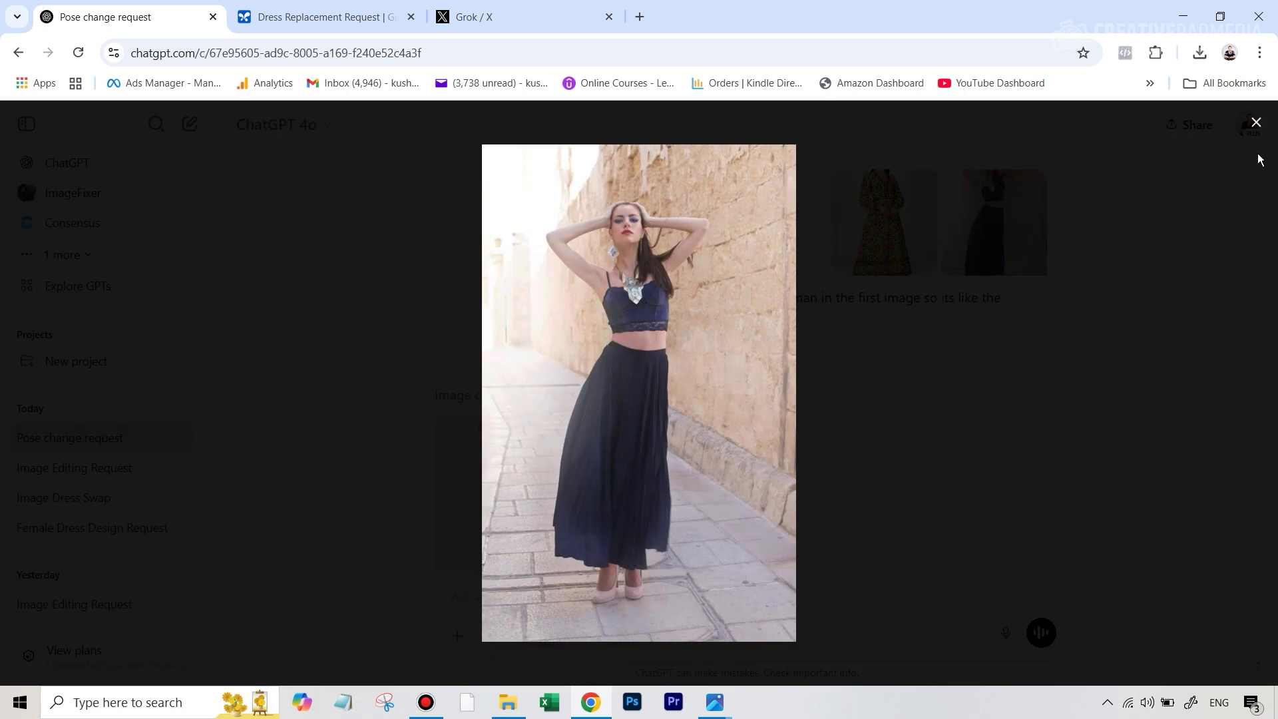
click(1256, 123)
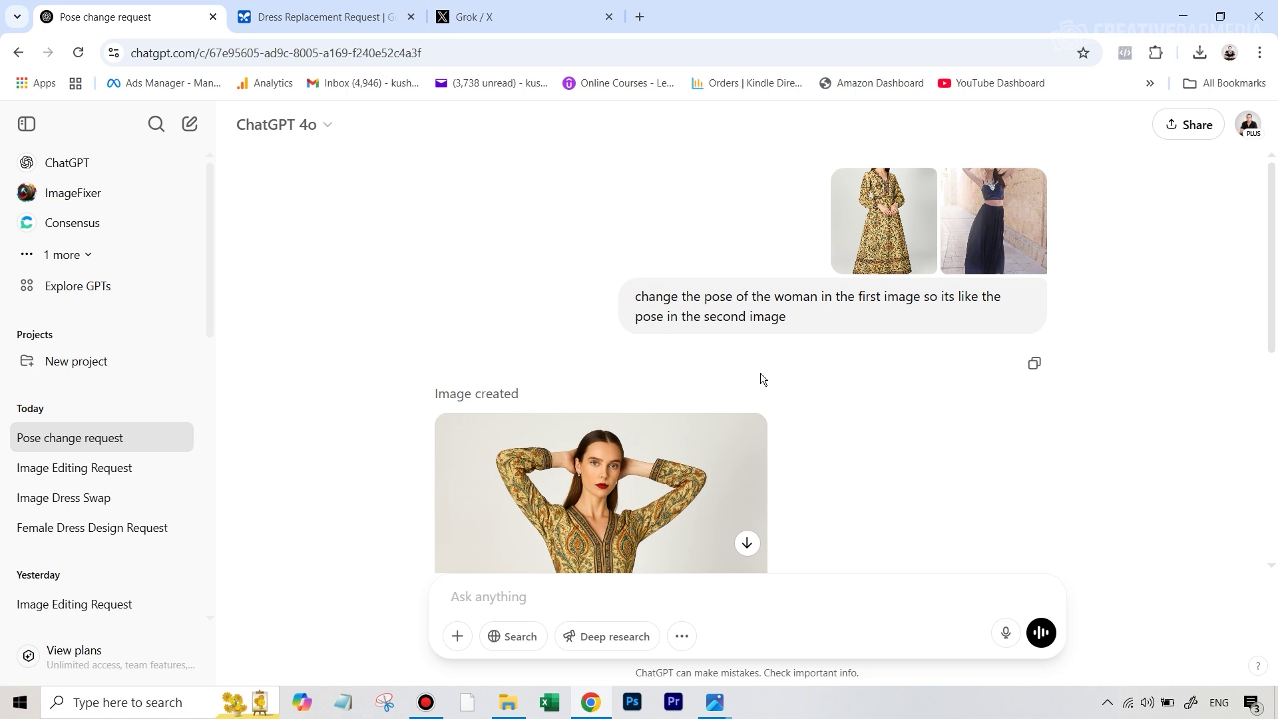
scroll(760, 373, down, 4)
scroll(759, 377, down, 2)
scroll(746, 366, up, 2)
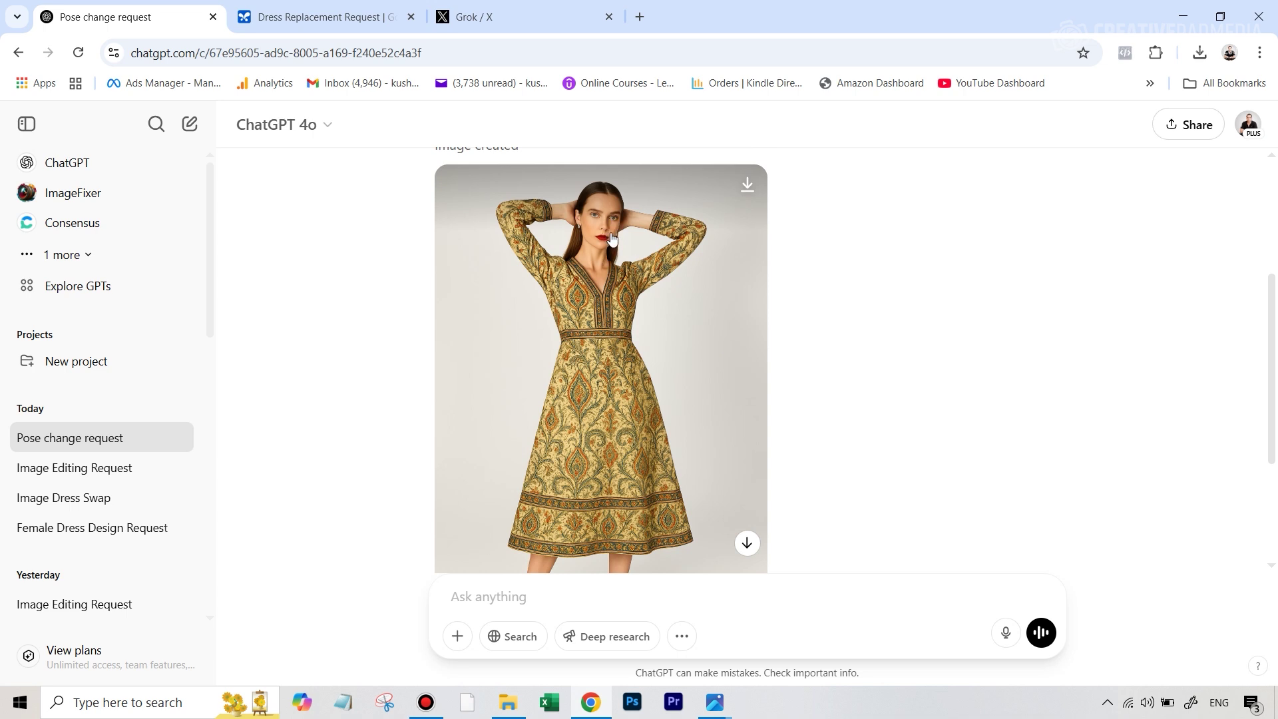
scroll(573, 397, down, 3)
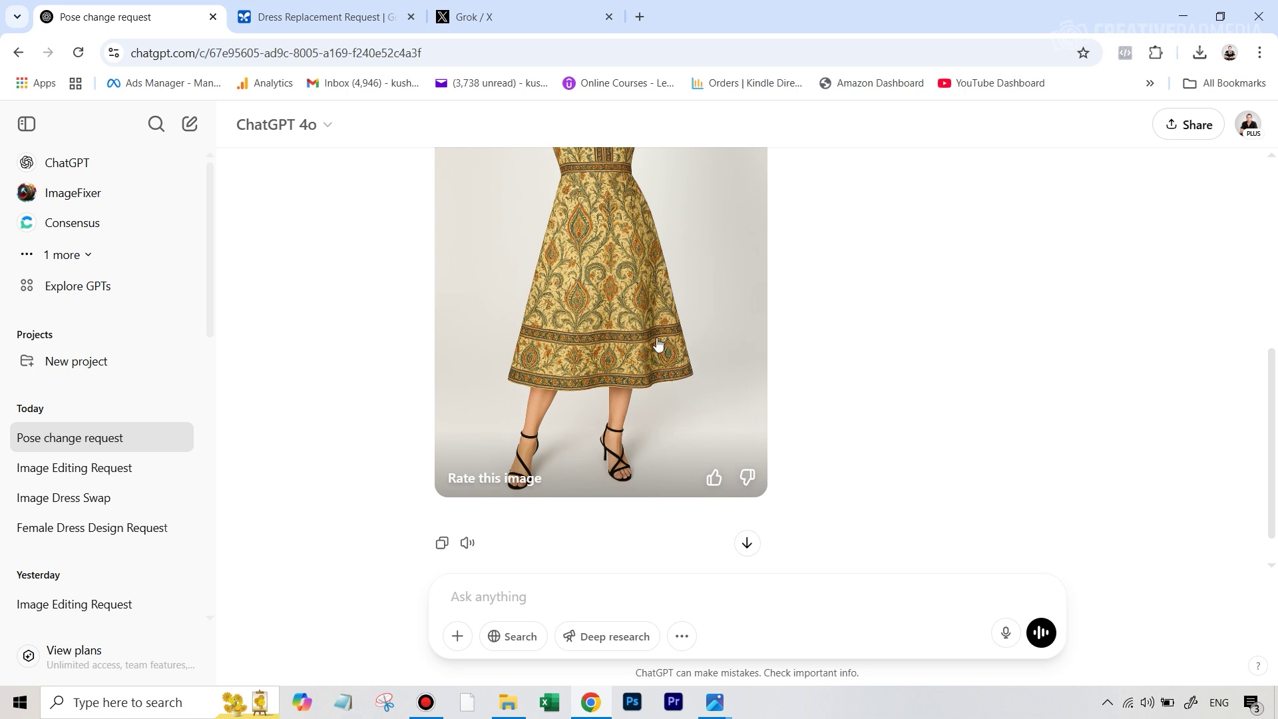
click(640, 327)
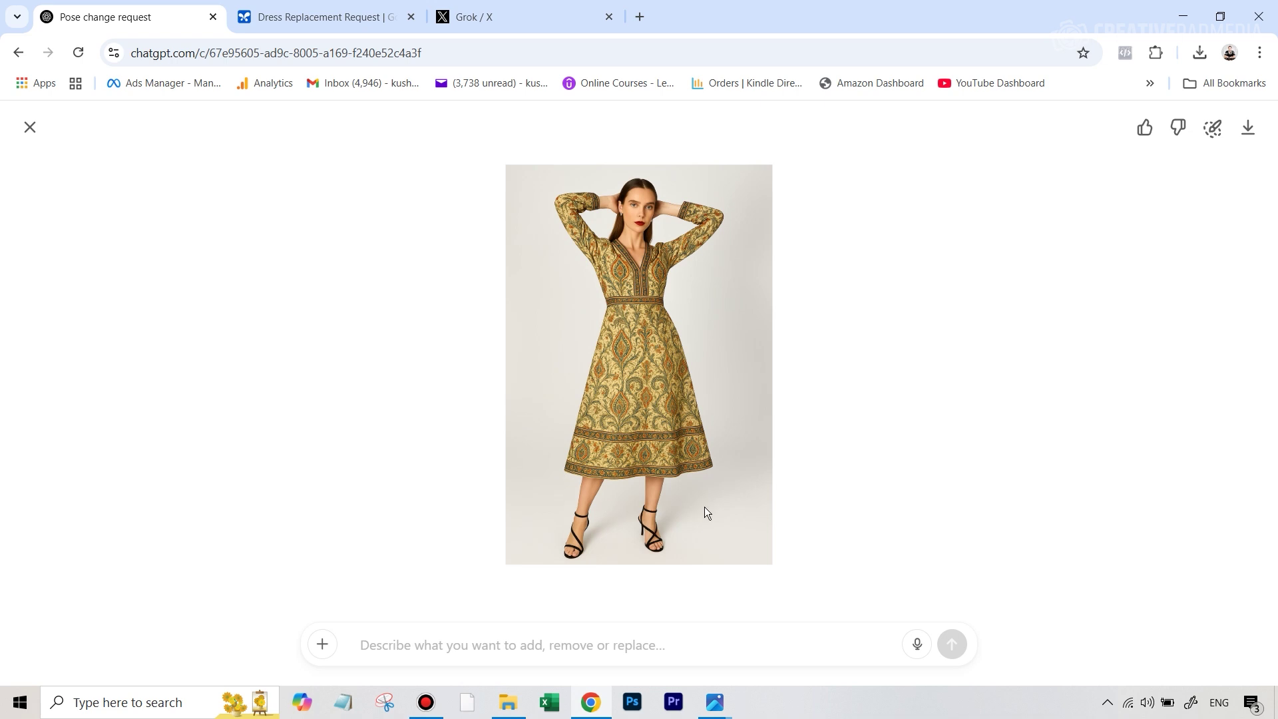
Exit the full-size paisley-dress image and scroll back up the Pose change request chat.
click(30, 127)
scroll(960, 329, up, 5)
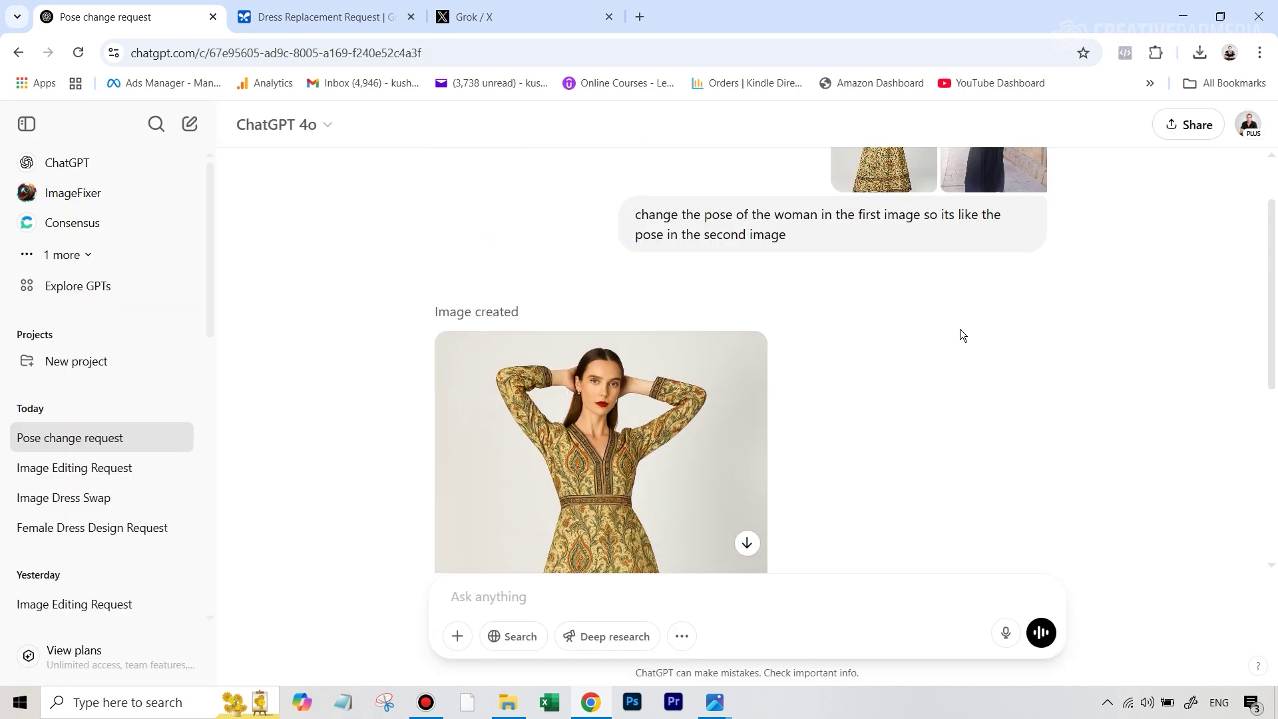